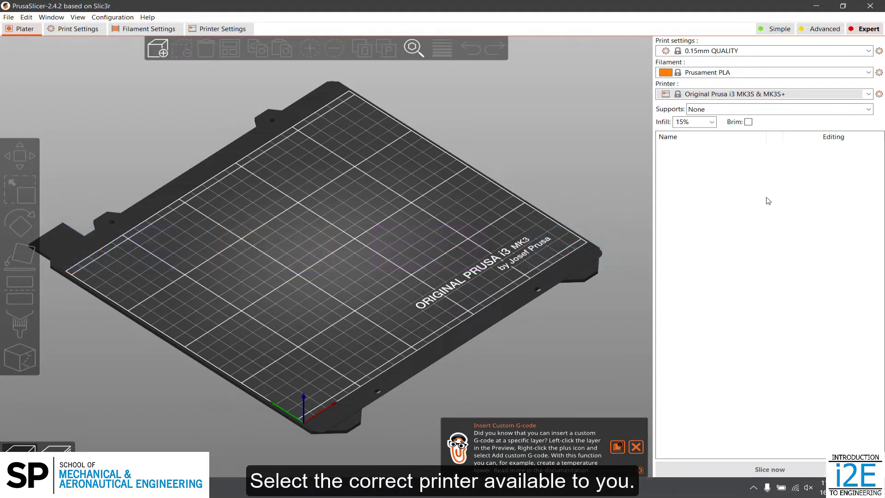
Set the printer to Original Prusa MINI & MINI+ and dismiss the custom G-code tip
{"action": "left_click", "coordinate": [782, 95]}
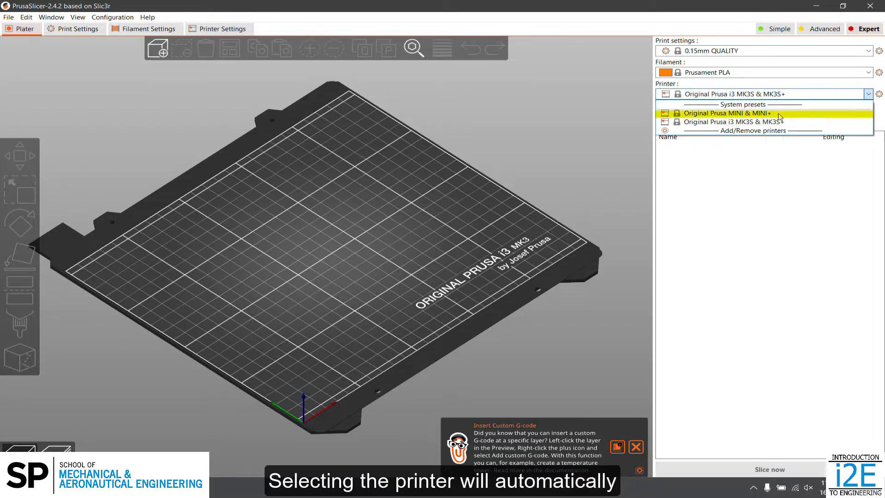
{"action": "left_click", "coordinate": [738, 112]}
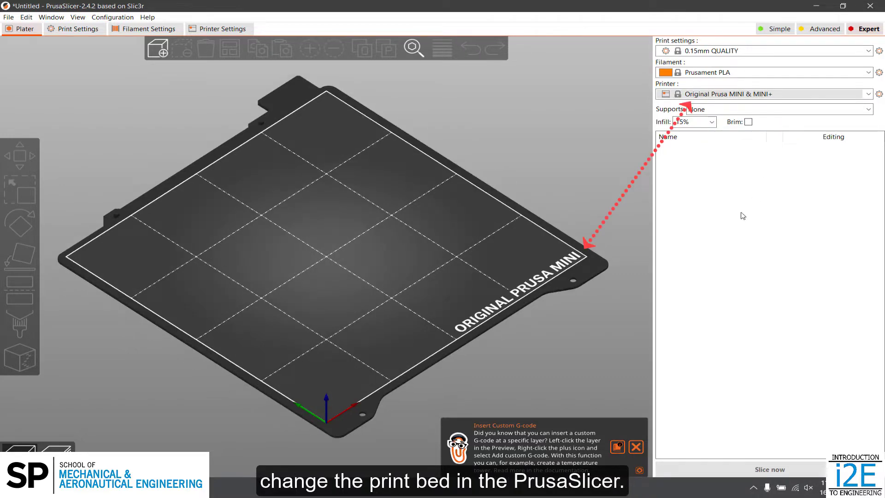
{"action": "left_click", "coordinate": [632, 447]}
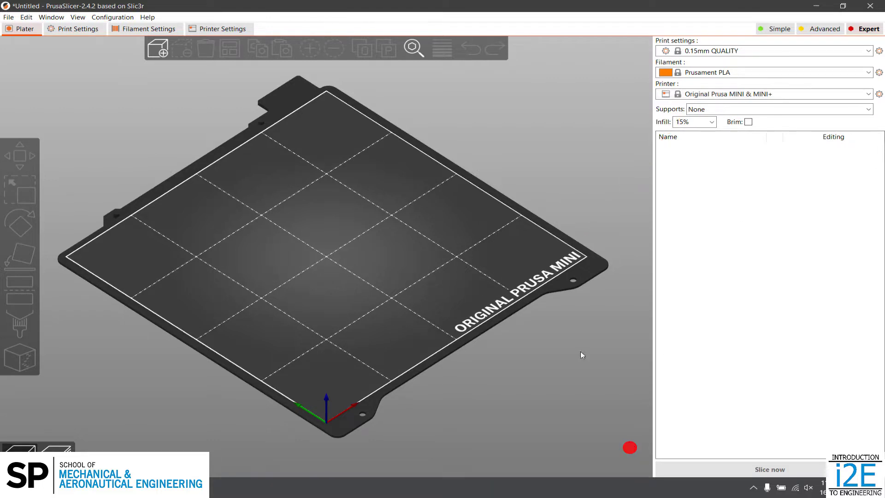
Import the Seat 2 model from the Desktop onto the print bed
{"action": "left_click", "coordinate": [155, 52]}
{"action": "scroll", "coordinate": [174, 117], "scroll_direction": "up", "scroll_amount": 3}
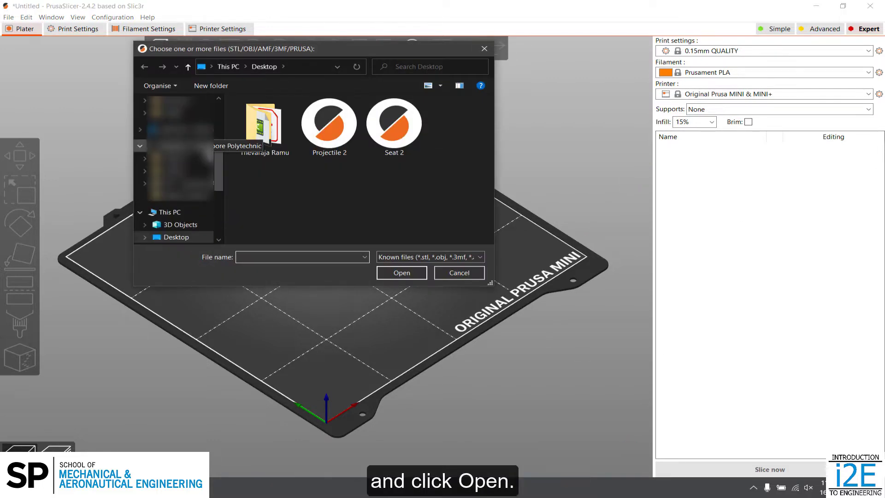
{"action": "left_click", "coordinate": [394, 127]}
{"action": "left_click", "coordinate": [405, 273]}
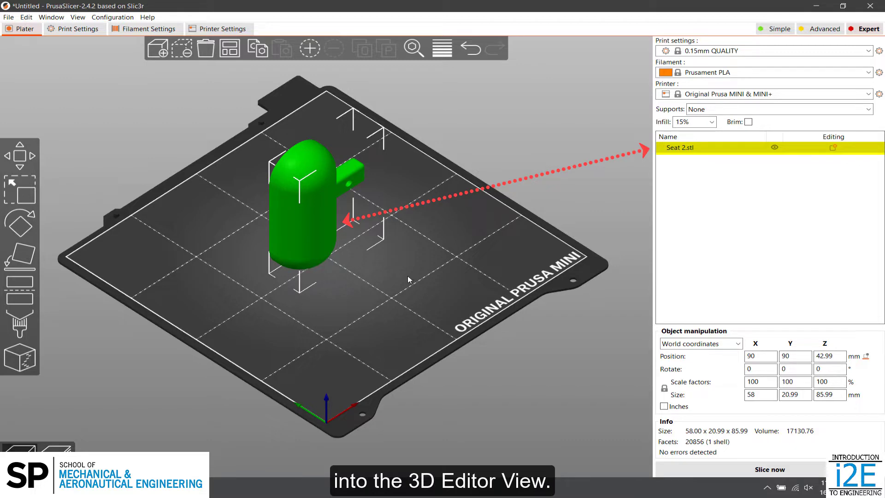
Inspect the imported seat by orbiting, panning and zooming around the print bed
{"action": "mouse_move", "coordinate": [397, 286]}
{"action": "left_mouse_down"}
{"action": "mouse_move", "coordinate": [381, 261]}
{"action": "mouse_move", "coordinate": [347, 242]}
{"action": "mouse_move", "coordinate": [368, 273]}
{"action": "mouse_move", "coordinate": [402, 278]}
{"action": "left_mouse_up"}
{"action": "right_click_drag", "start_coordinate": [405, 272], "coordinate": [412, 293]}
{"action": "scroll", "coordinate": [413, 293], "scroll_direction": "up", "scroll_amount": 5}
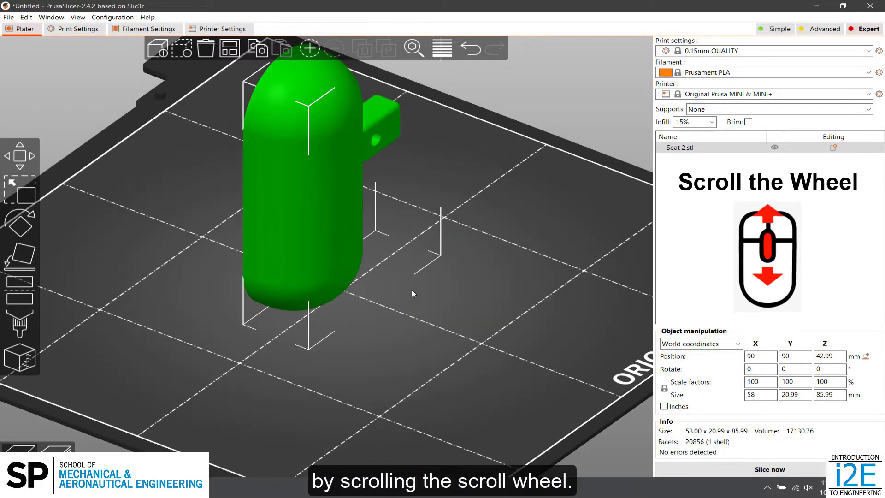
{"action": "scroll", "coordinate": [412, 293], "scroll_direction": "down", "scroll_amount": 2}
{"action": "scroll", "coordinate": [412, 293], "scroll_direction": "down", "scroll_amount": 4}
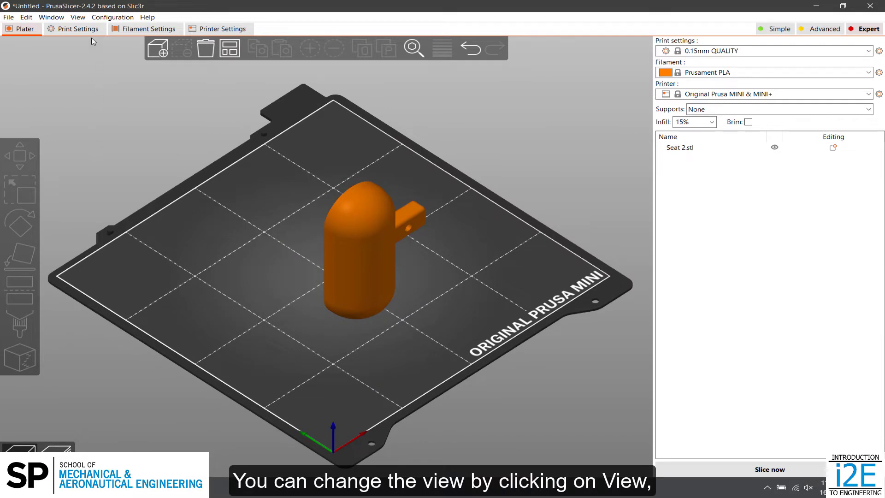
View the seat from the top, bottom, front, rear, left and right, and return to the isometric view
{"action": "left_click", "coordinate": [78, 18]}
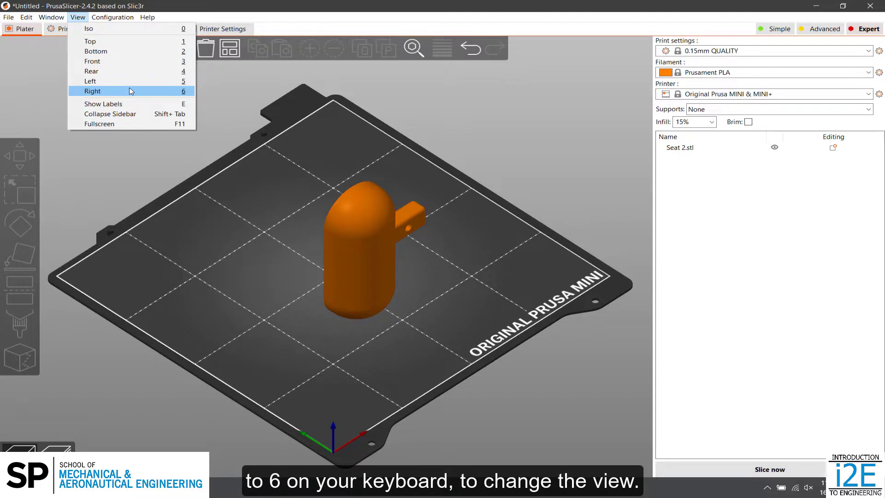
{"action": "key", "text": "1"}
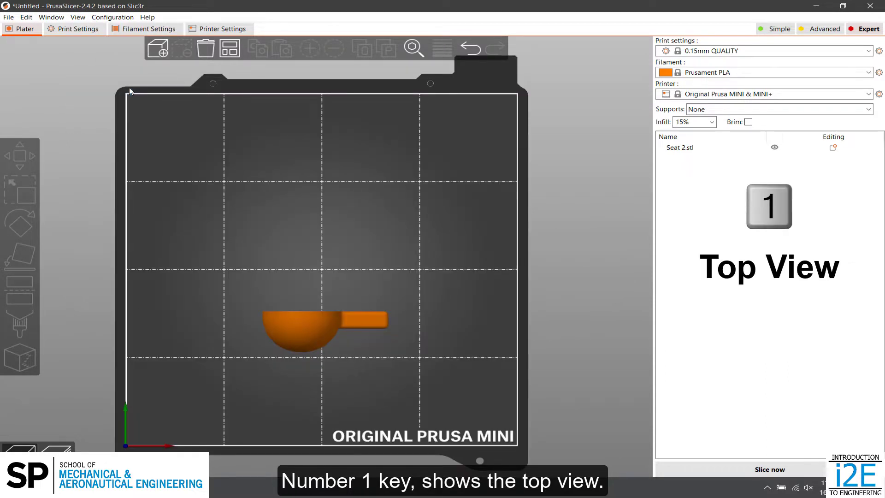
{"action": "key", "text": "2"}
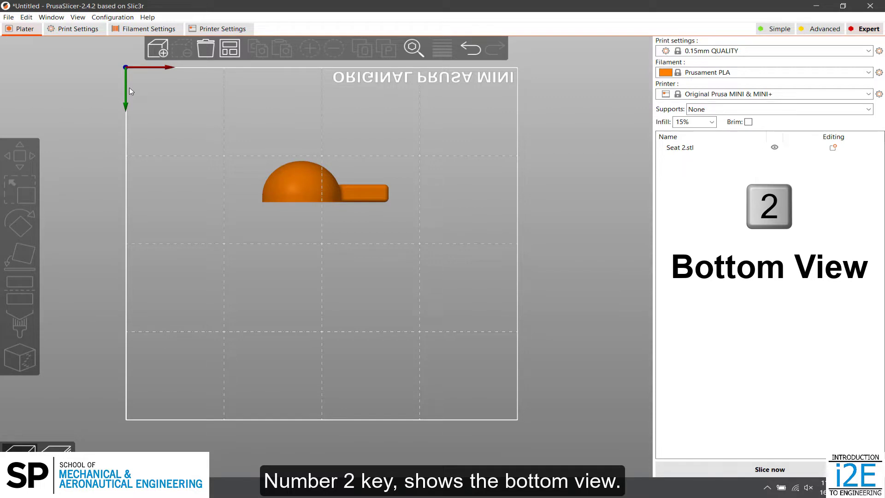
{"action": "key", "text": "3"}
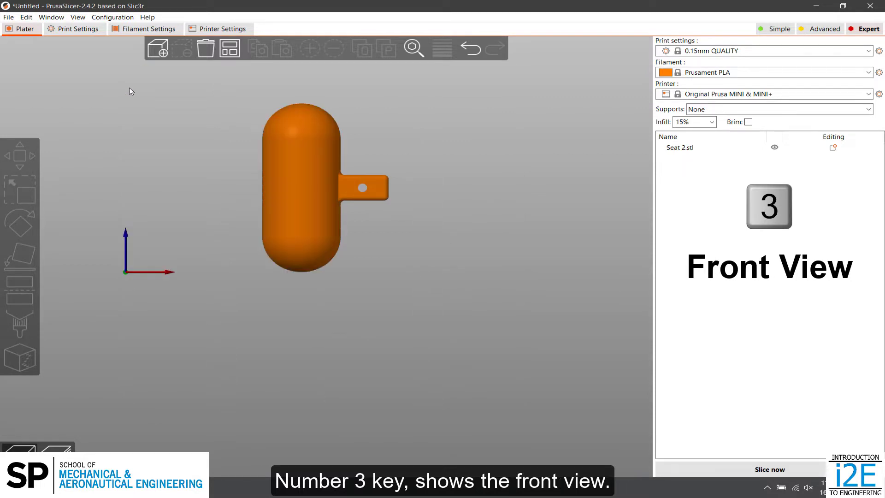
{"action": "key", "text": "4"}
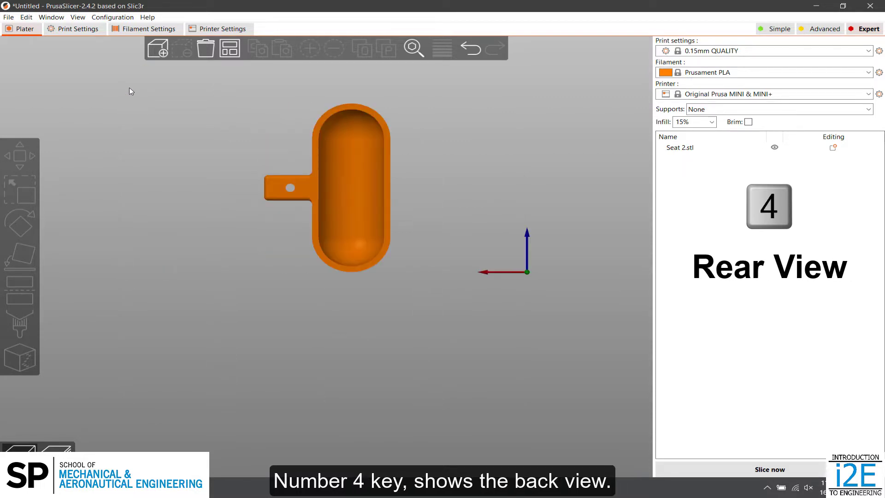
{"action": "key", "text": "5"}
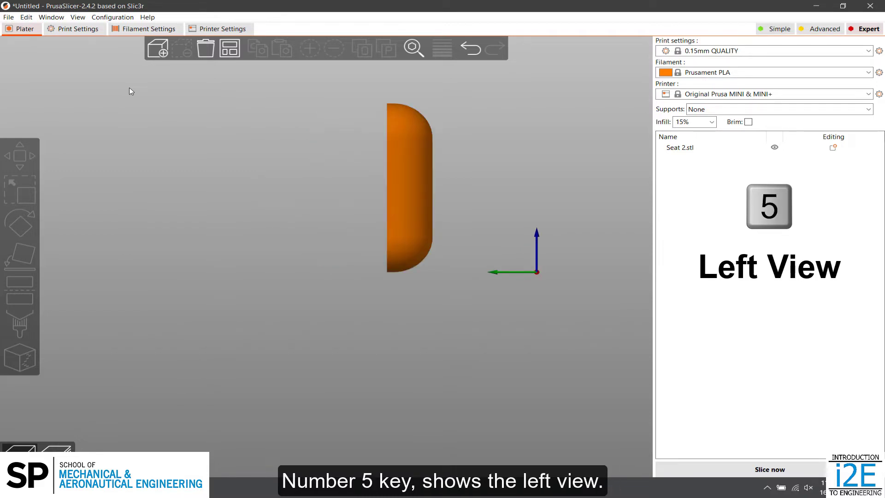
{"action": "key", "text": "6"}
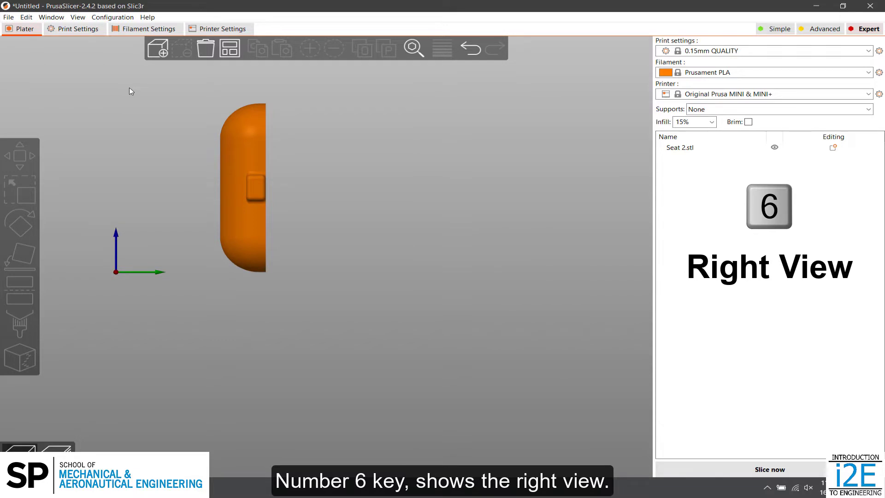
{"action": "key", "text": "0"}
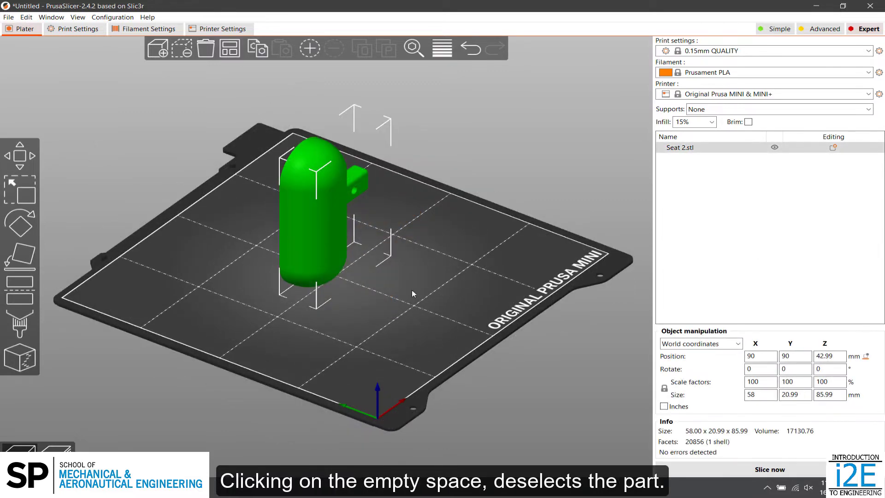
Deselect the seat, select it again on the bed, and clear the selection
{"action": "left_click", "coordinate": [531, 139]}
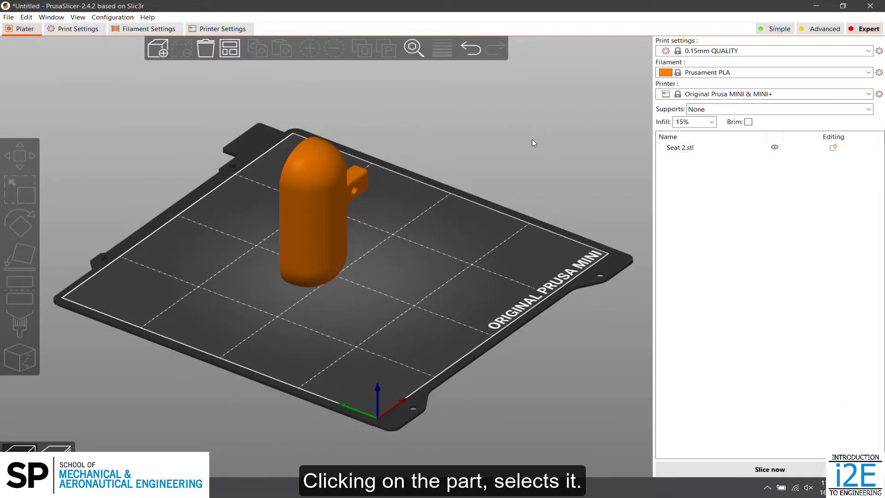
{"action": "left_click", "coordinate": [331, 198]}
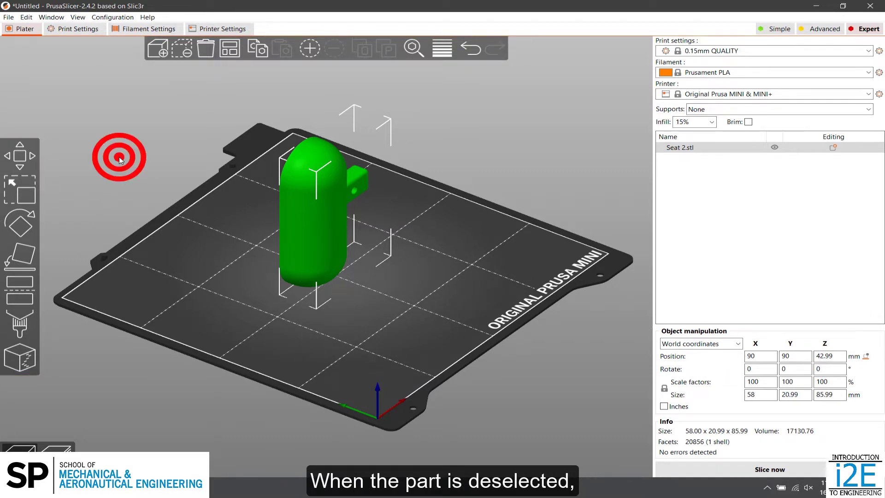
{"action": "left_click", "coordinate": [119, 157]}
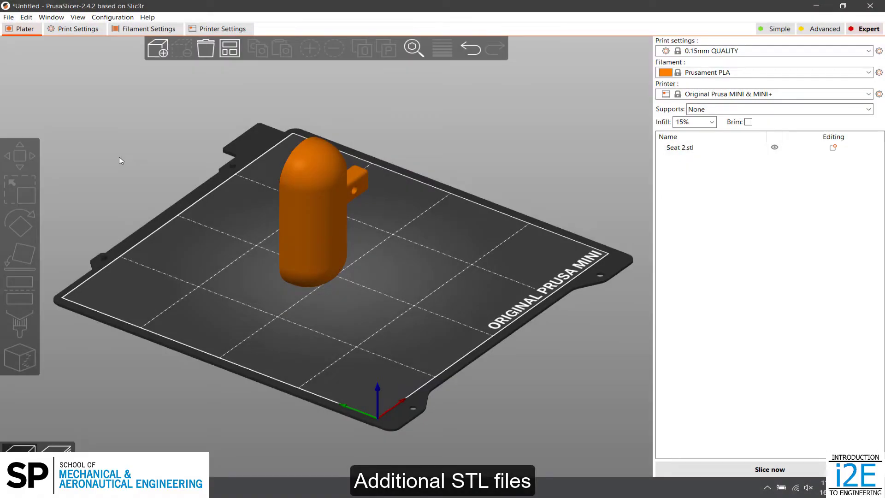
Import the Projectile 2 model from the Desktop as a second part on the bed
{"action": "left_click", "coordinate": [162, 55]}
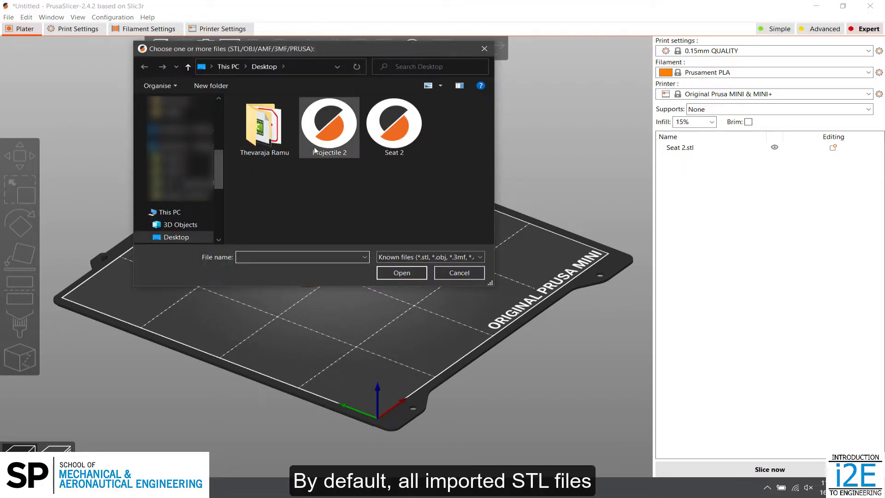
{"action": "left_click", "coordinate": [329, 147]}
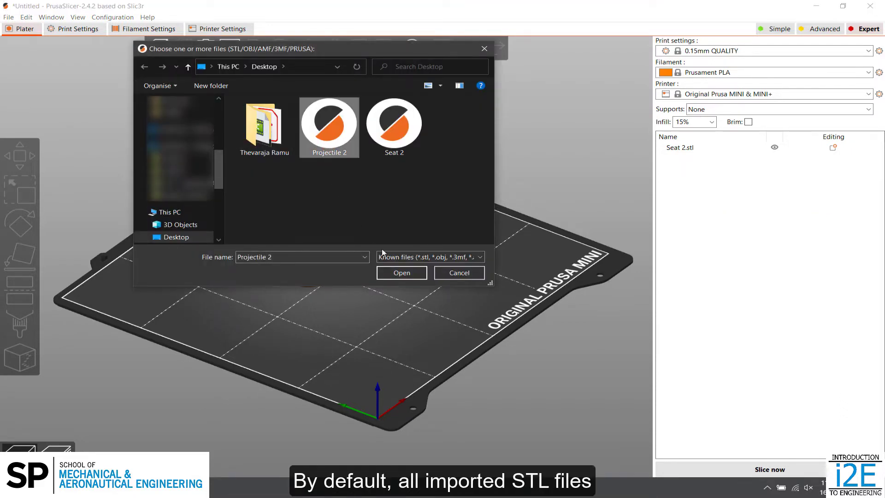
{"action": "left_click", "coordinate": [400, 271]}
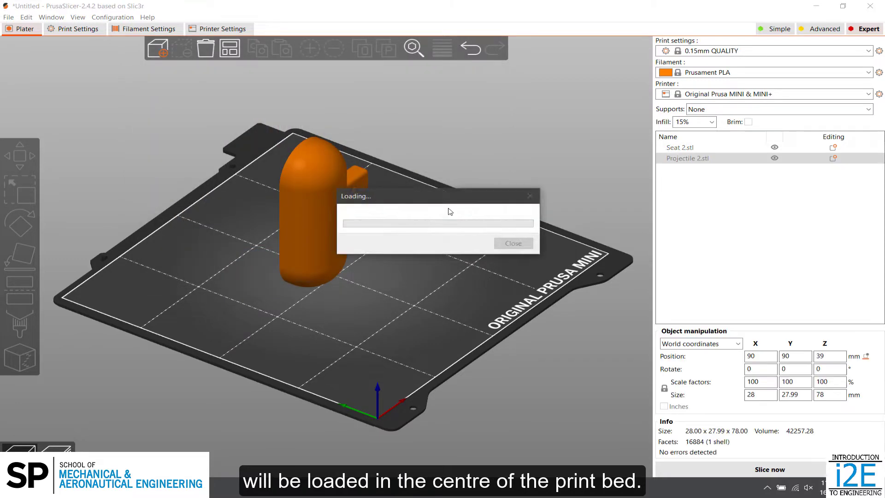
{"action": "key", "text": "Escape"}
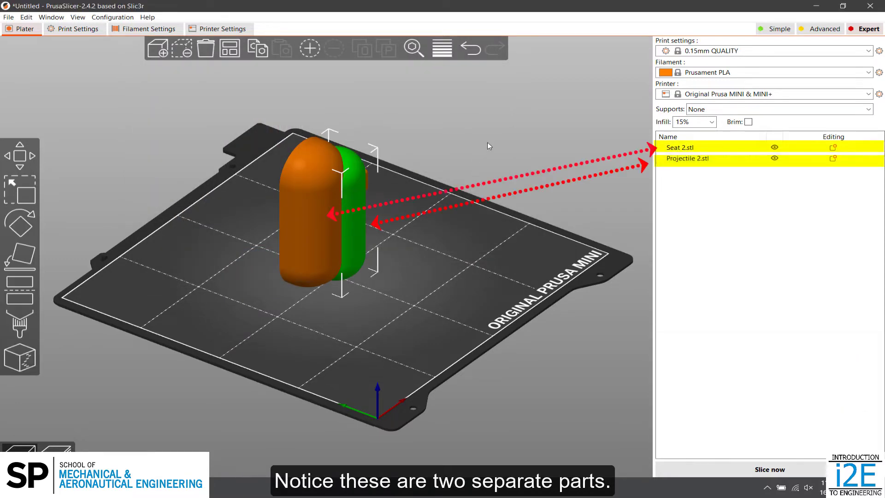
Arrange the overlapping seat and projectile automatically so they are spaced apart on the bed
{"action": "left_click_drag", "start_coordinate": [523, 156], "coordinate": [515, 223]}
{"action": "left_click", "coordinate": [303, 248]}
{"action": "left_click", "coordinate": [504, 194]}
{"action": "left_click", "coordinate": [228, 48]}
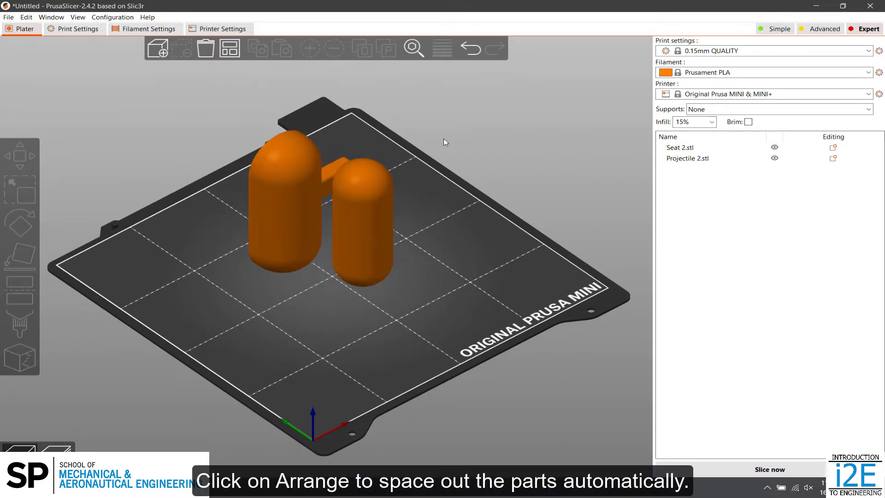
{"action": "left_click_drag", "start_coordinate": [466, 142], "coordinate": [463, 160]}
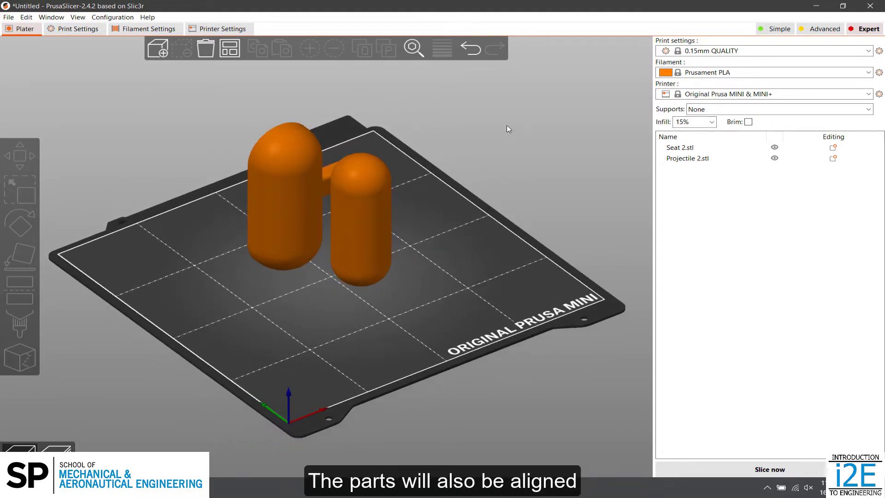
Add two more instances of the projectile and rearrange all parts automatically on the bed
{"action": "left_click", "coordinate": [346, 269]}
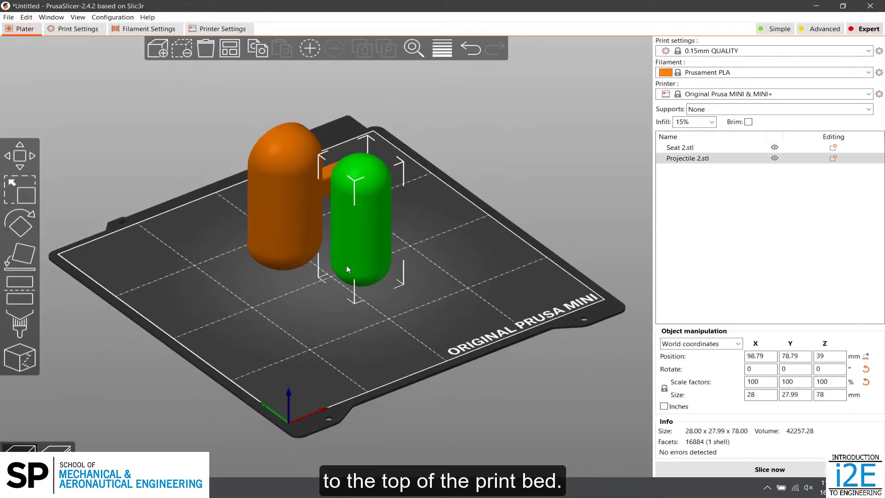
{"action": "left_click", "coordinate": [309, 47]}
{"action": "left_click", "coordinate": [310, 51]}
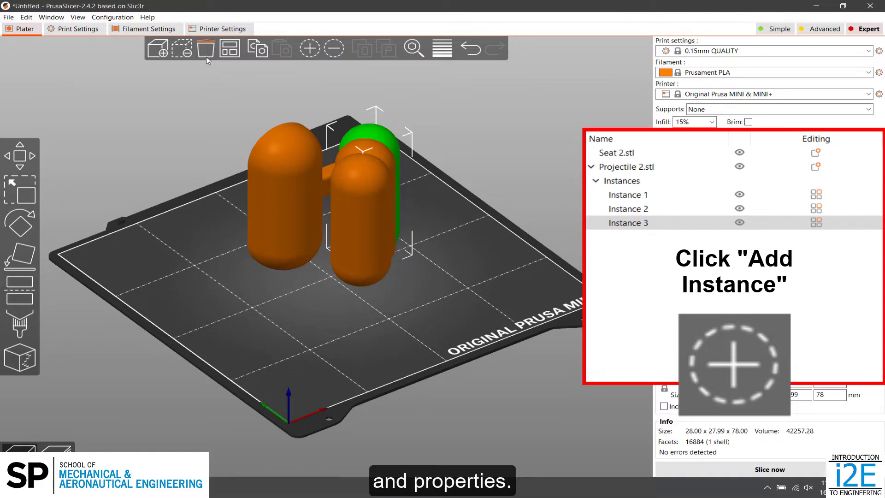
{"action": "left_click", "coordinate": [230, 53]}
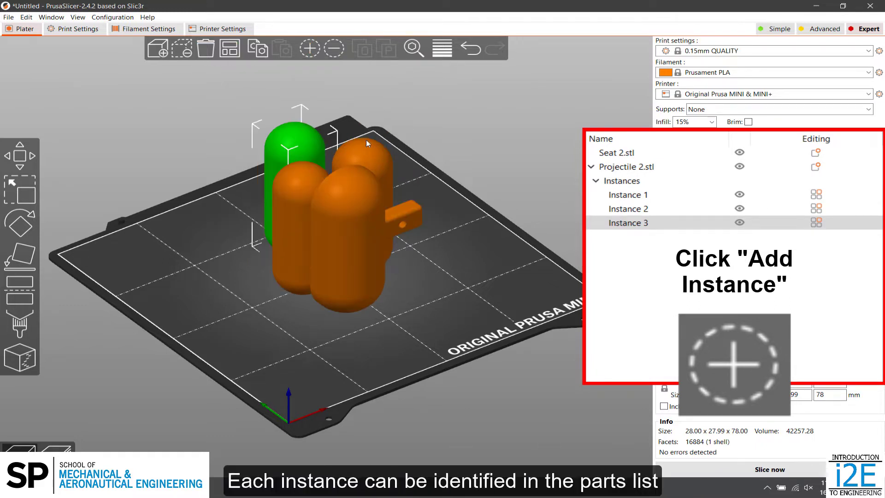
Select the seat and the first two projectile instances in turn to match them with their object list entries
{"action": "left_click", "coordinate": [510, 178]}
{"action": "left_click_drag", "start_coordinate": [511, 178], "coordinate": [414, 229]}
{"action": "left_click", "coordinate": [661, 199]}
{"action": "left_click", "coordinate": [620, 153]}
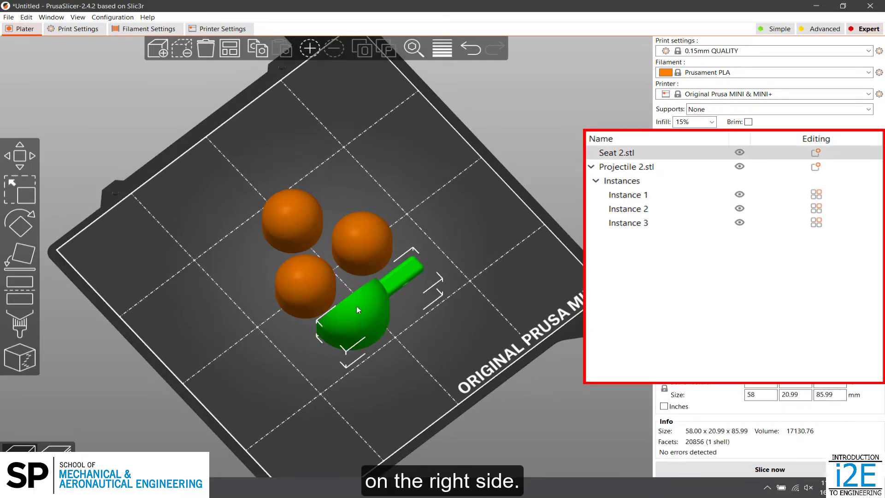
{"action": "left_click", "coordinate": [366, 243]}
{"action": "left_click", "coordinate": [312, 267]}
Remove the third and second projectile instances and delete the remaining Projectile 2 part
{"action": "left_click", "coordinate": [292, 219]}
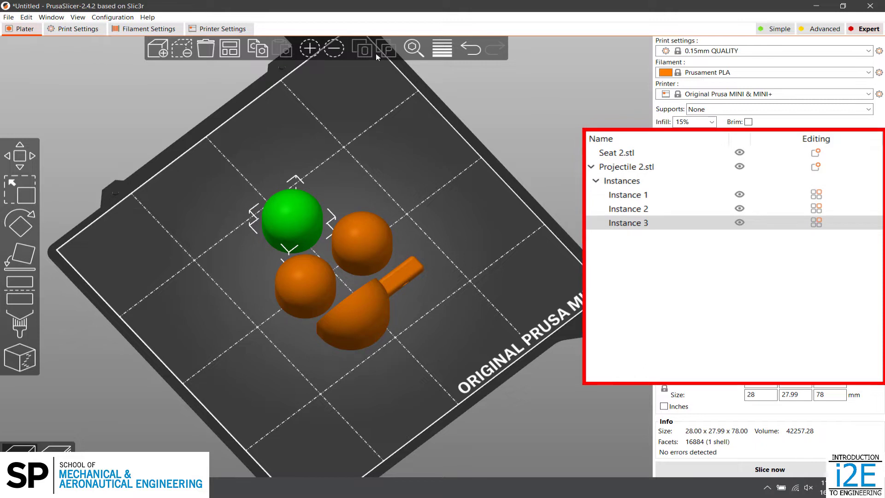
{"action": "left_click", "coordinate": [340, 52]}
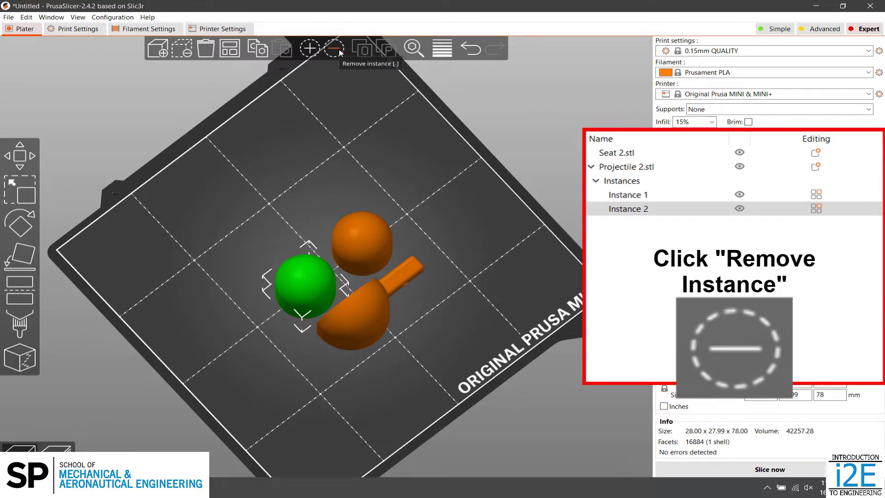
{"action": "left_click", "coordinate": [334, 48]}
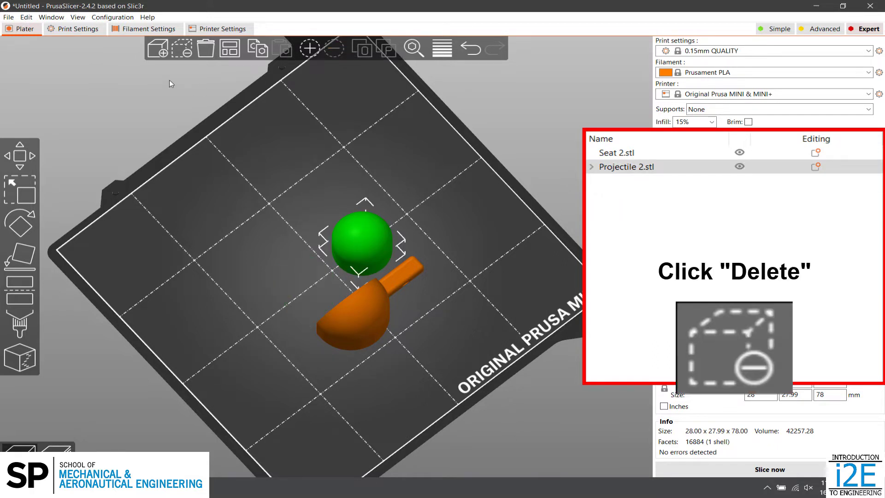
{"action": "left_click", "coordinate": [186, 51]}
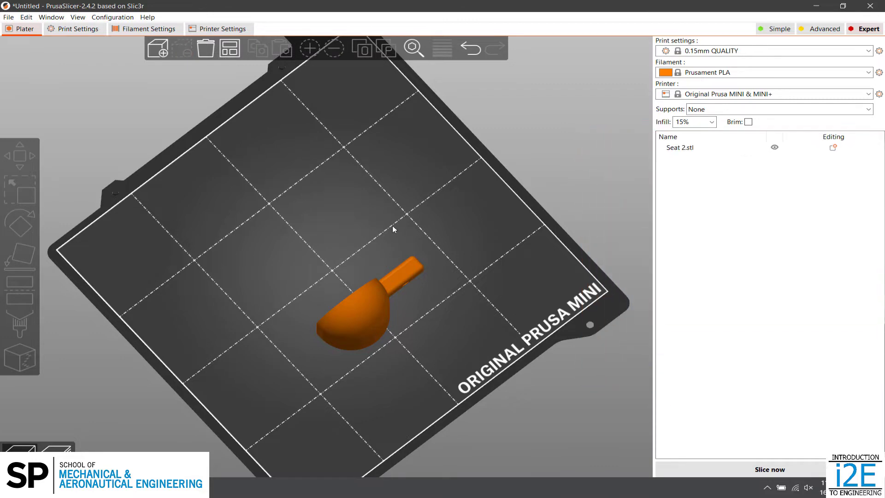
Select the seat and move it freely across the print bed
{"action": "left_click_drag", "start_coordinate": [477, 271], "coordinate": [480, 242]}
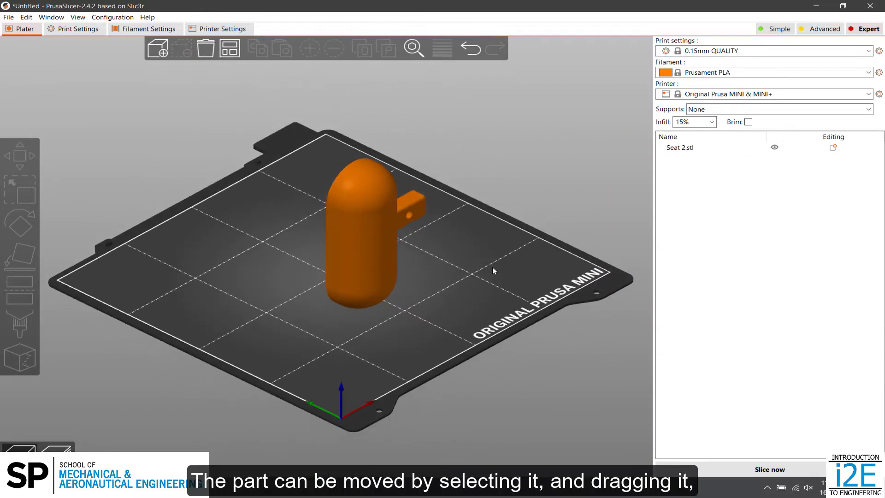
{"action": "left_click_drag", "start_coordinate": [495, 272], "coordinate": [493, 288]}
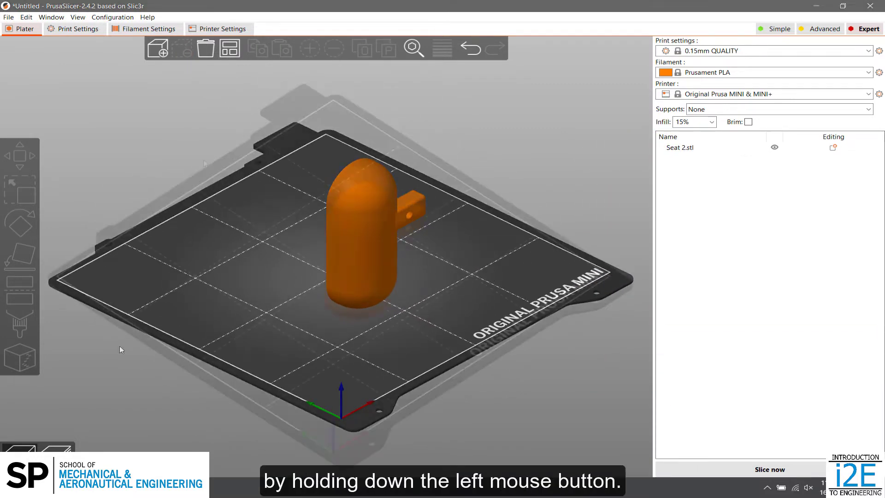
{"action": "left_click", "coordinate": [344, 251]}
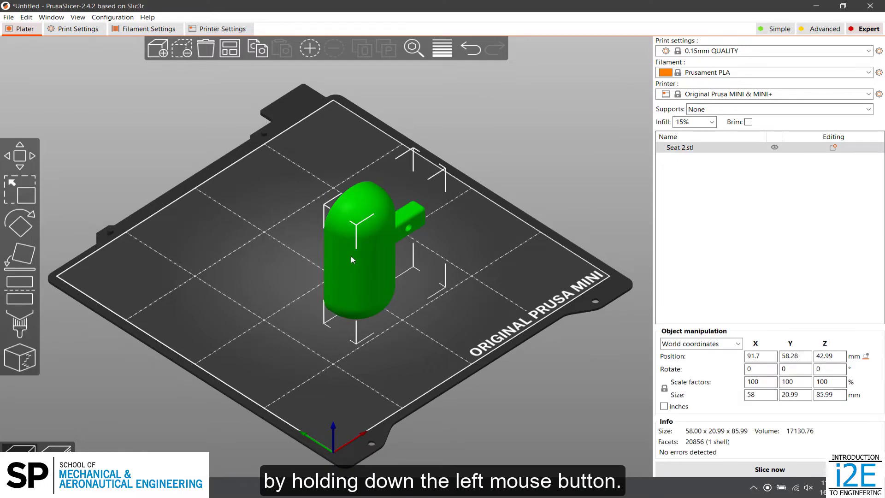
{"action": "left_click_drag", "start_coordinate": [362, 265], "coordinate": [321, 258]}
{"action": "left_click_drag", "start_coordinate": [432, 327], "coordinate": [441, 300]}
{"action": "left_click_drag", "start_coordinate": [350, 199], "coordinate": [349, 175]}
{"action": "left_click_drag", "start_coordinate": [513, 204], "coordinate": [505, 216]}
Arrange the seat automatically so it sits in the middle of the print bed
{"action": "left_click_drag", "start_coordinate": [129, 414], "coordinate": [310, 183]}
{"action": "left_click_drag", "start_coordinate": [561, 184], "coordinate": [548, 197]}
{"action": "left_click", "coordinate": [225, 53]}
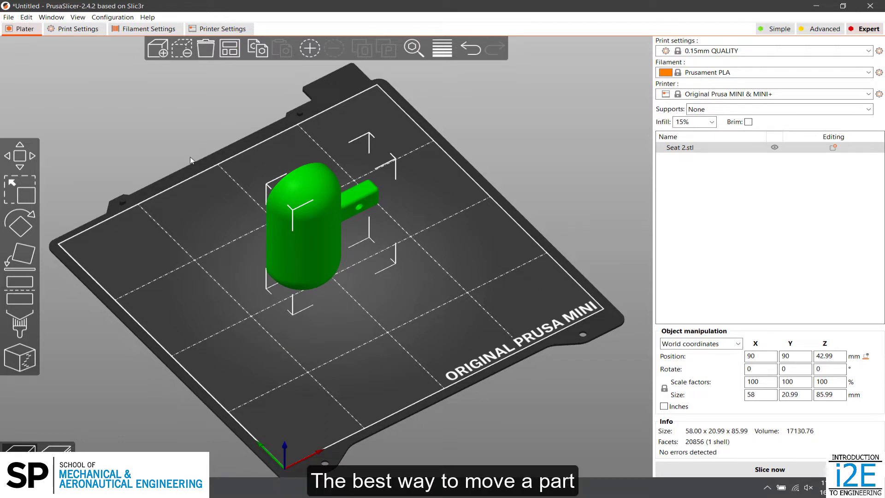
Move the seat along the X axis to about 82.8 mm, then set its X position to exactly 30 mm
{"action": "left_click", "coordinate": [29, 158]}
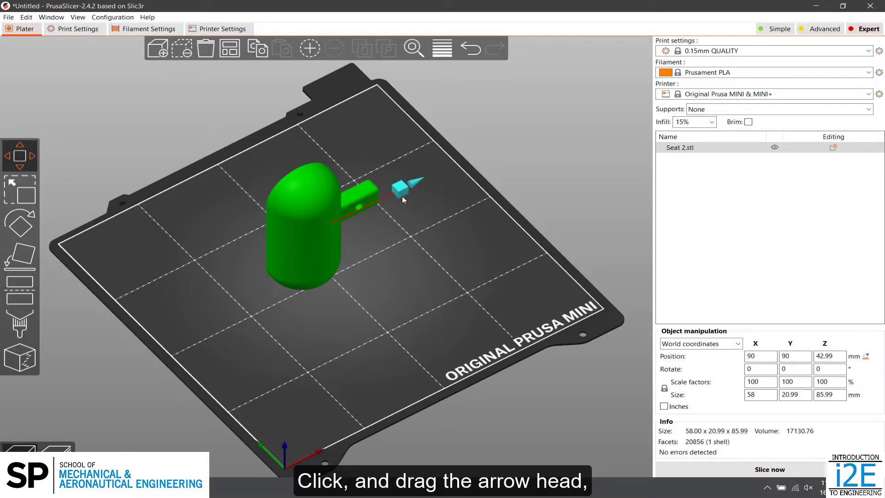
{"action": "mouse_move", "coordinate": [400, 188]}
{"action": "left_mouse_down"}
{"action": "mouse_move", "coordinate": [440, 181]}
{"action": "mouse_move", "coordinate": [386, 201]}
{"action": "mouse_move", "coordinate": [397, 202]}
{"action": "left_mouse_up"}
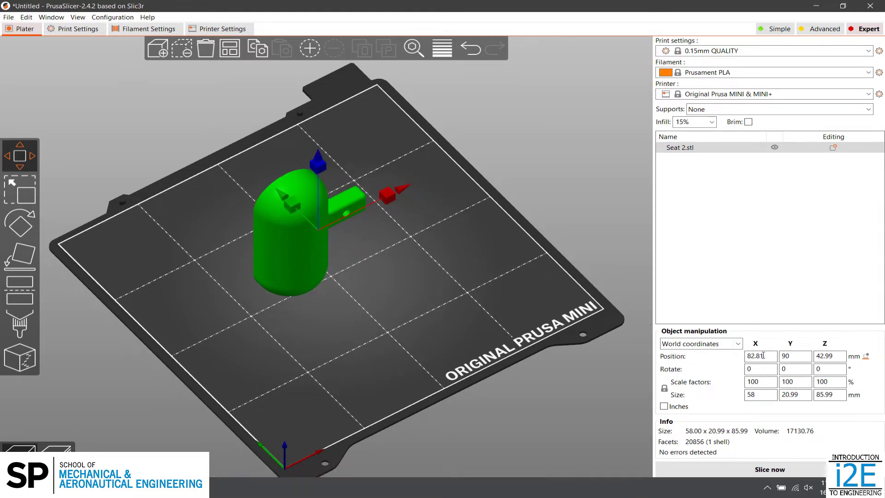
{"action": "left_click", "coordinate": [760, 356]}
{"action": "double_click", "coordinate": [751, 356]}
{"action": "type", "text": "80"}
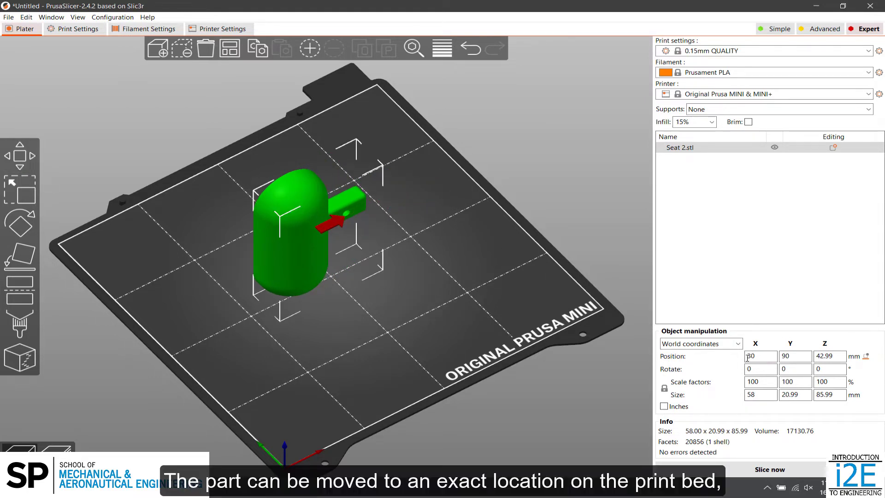
{"action": "key", "text": "Return"}
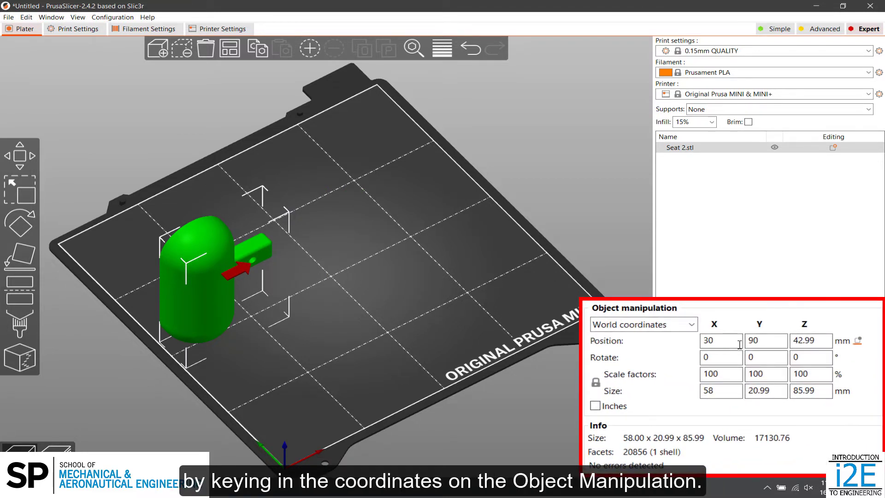
Set the seat's X, Y and Z position coordinates all to 0 mm
{"action": "left_click", "coordinate": [762, 341]}
{"action": "double_click", "coordinate": [756, 341]}
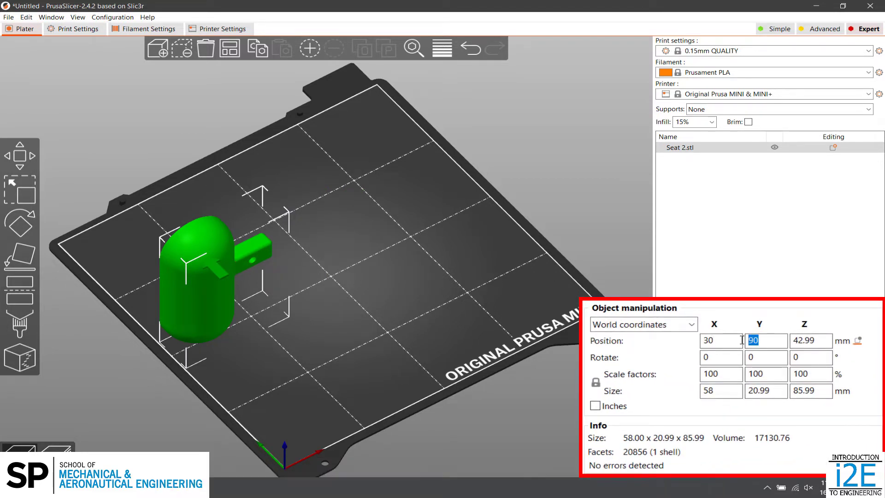
{"action": "type", "text": "0"}
{"action": "double_click", "coordinate": [820, 340]}
{"action": "type", "text": "0"}
{"action": "double_click", "coordinate": [728, 343]}
{"action": "type", "text": "0"}
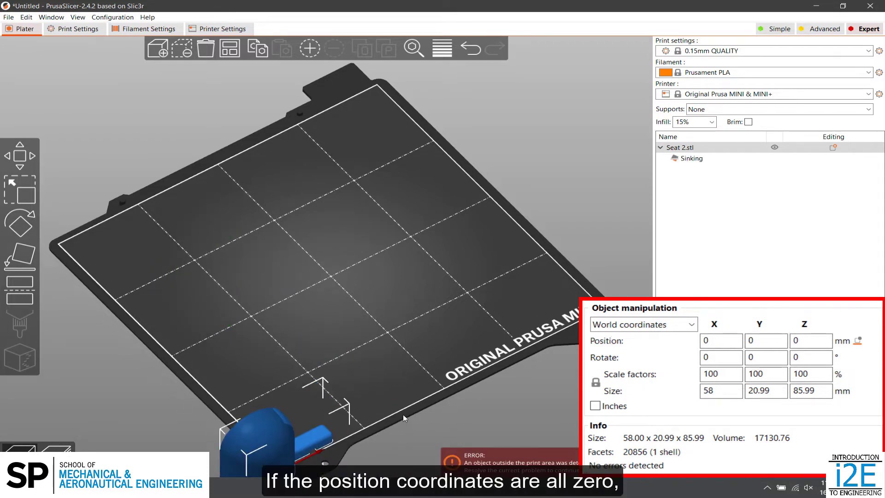
Shift the seat away from the bed origin with the Move tool and arrange it automatically on the bed
{"action": "left_click_drag", "start_coordinate": [401, 421], "coordinate": [411, 364]}
{"action": "left_click", "coordinate": [19, 159]}
{"action": "left_click_drag", "start_coordinate": [325, 305], "coordinate": [445, 244]}
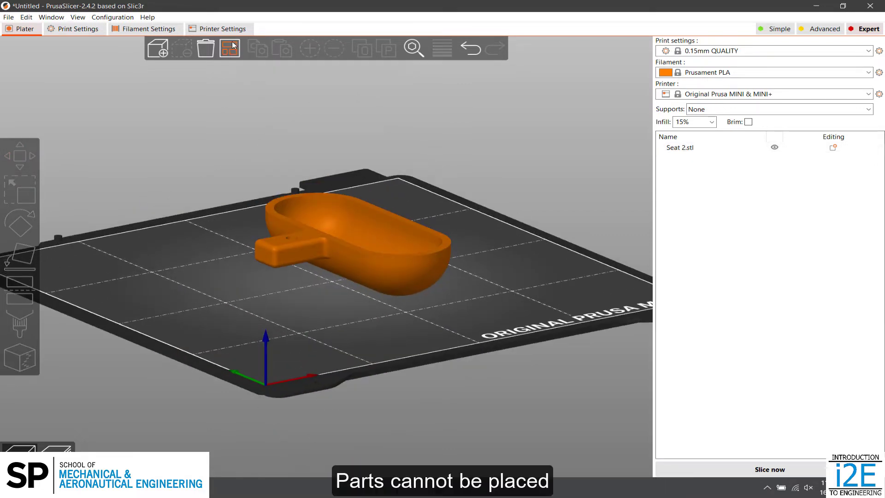
{"action": "left_click", "coordinate": [232, 44]}
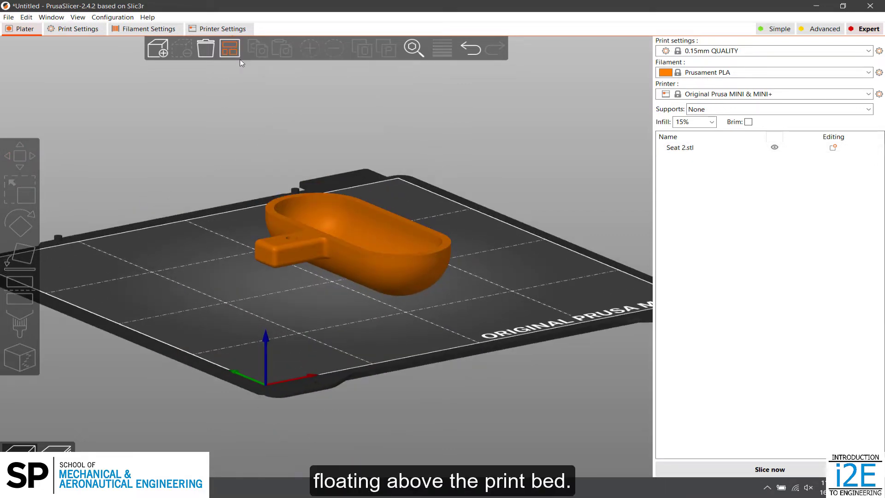
Try to raise the seat above the print bed along the Z axis with the Move tool
{"action": "left_click", "coordinate": [414, 276]}
{"action": "left_click", "coordinate": [20, 155]}
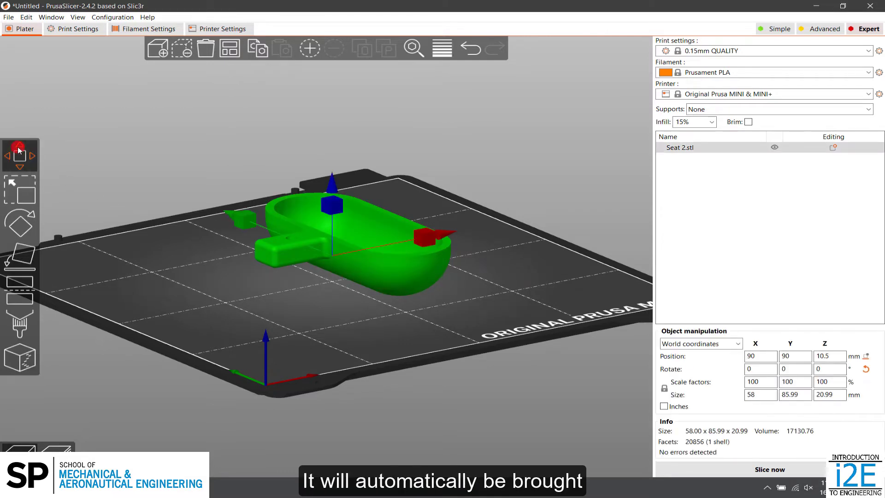
{"action": "left_click_drag", "start_coordinate": [330, 207], "coordinate": [325, 131]}
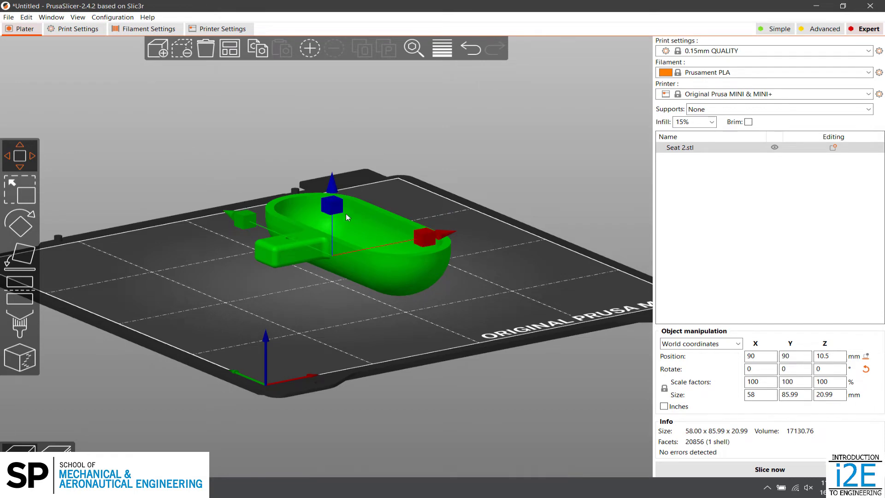
{"action": "left_click_drag", "start_coordinate": [331, 185], "coordinate": [327, 141]}
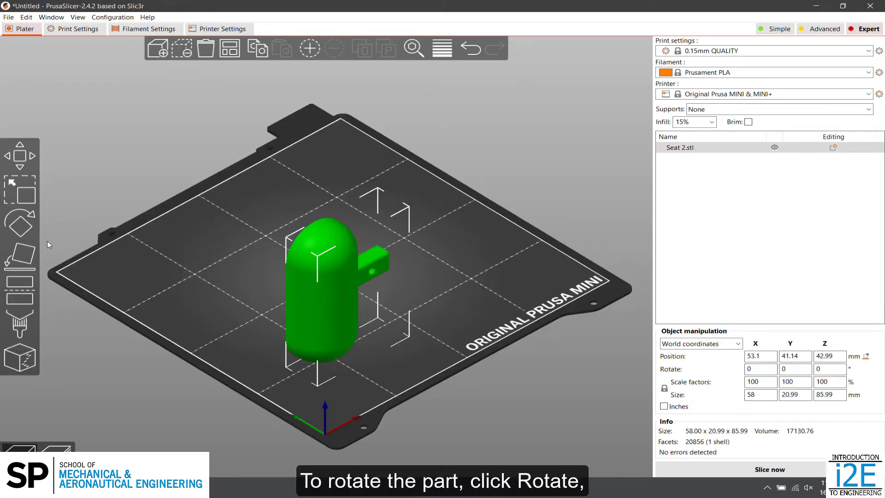
Rotate the seat about the X axis, first freely and then in 45-degree increments
{"action": "left_click", "coordinate": [27, 221]}
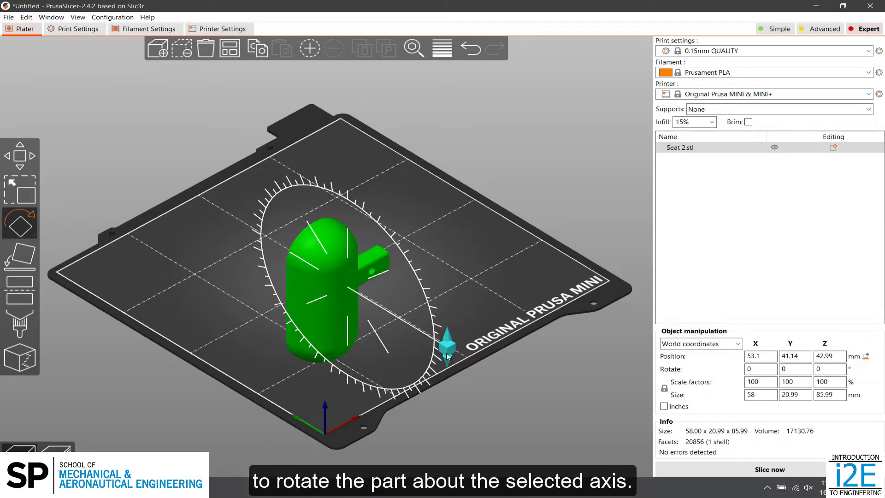
{"action": "left_click_drag", "start_coordinate": [447, 351], "coordinate": [426, 366]}
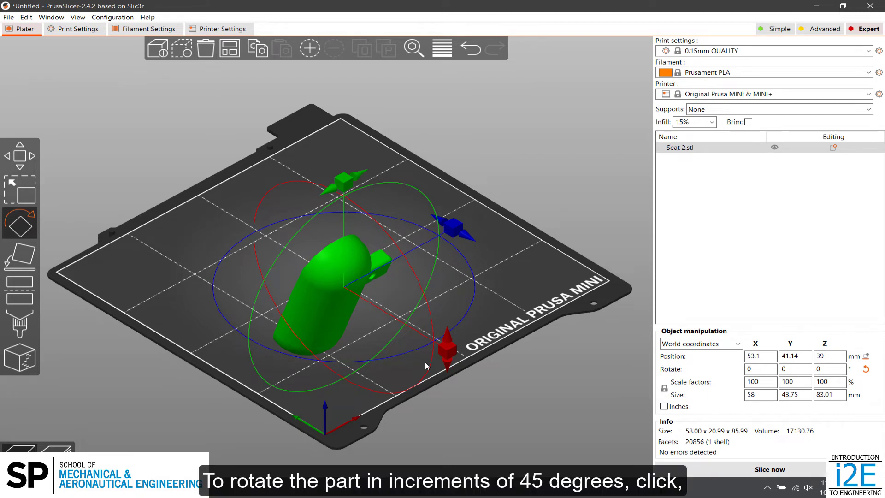
{"action": "left_click_drag", "start_coordinate": [443, 355], "coordinate": [388, 311]}
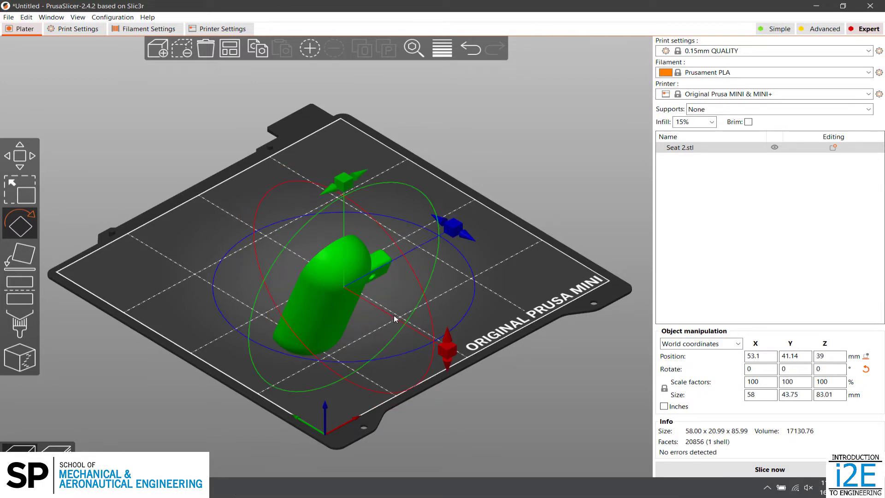
Reselect the tilted seat and reset its rotation
{"action": "left_click", "coordinate": [502, 381]}
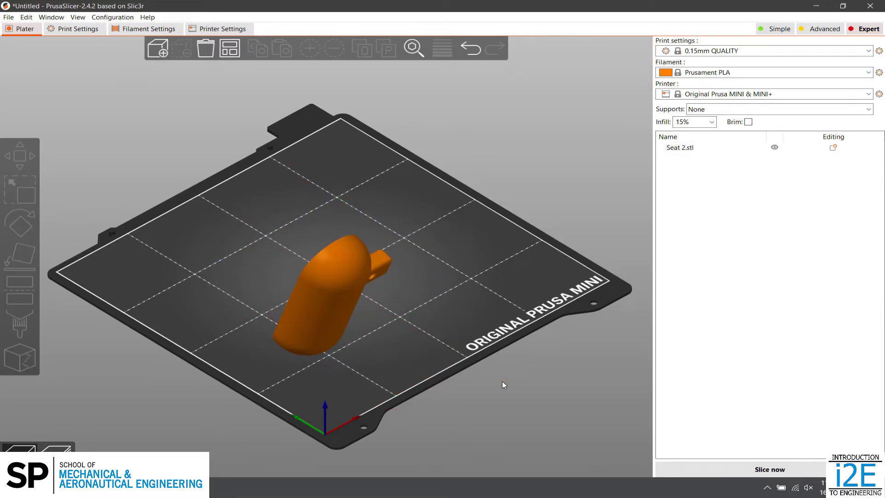
{"action": "left_click_drag", "start_coordinate": [502, 381], "coordinate": [499, 386]}
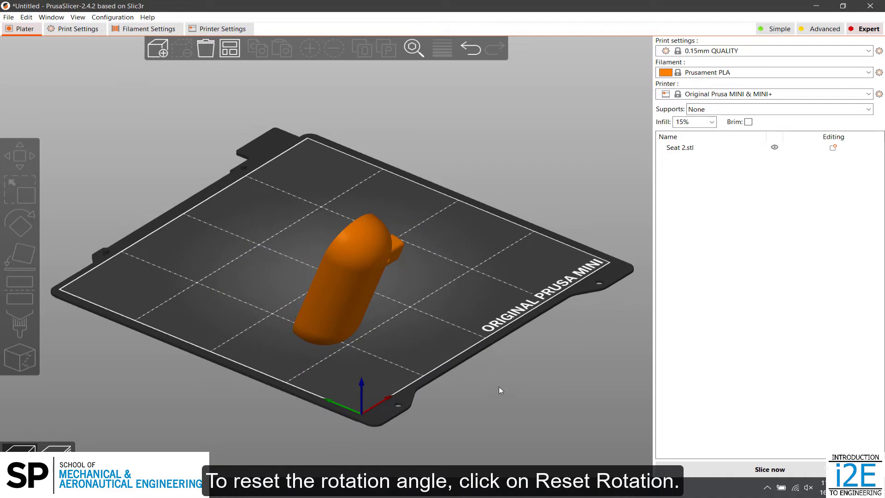
{"action": "left_click", "coordinate": [374, 298]}
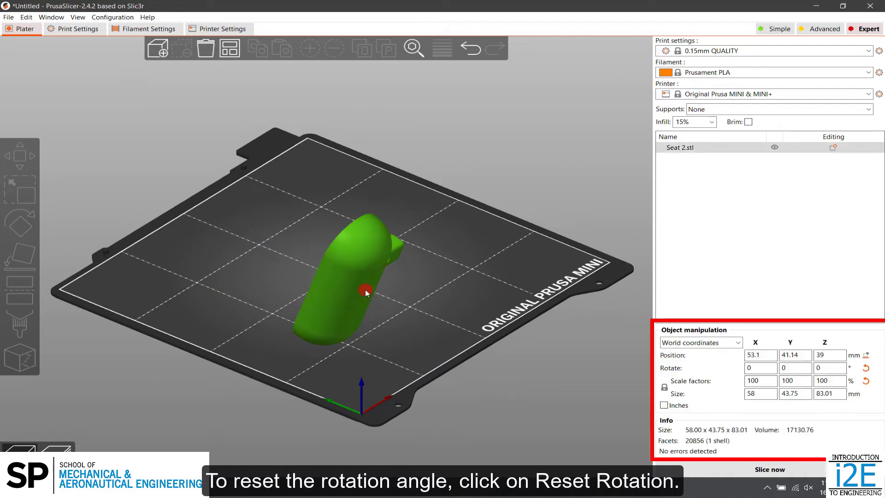
{"action": "left_click", "coordinate": [858, 358]}
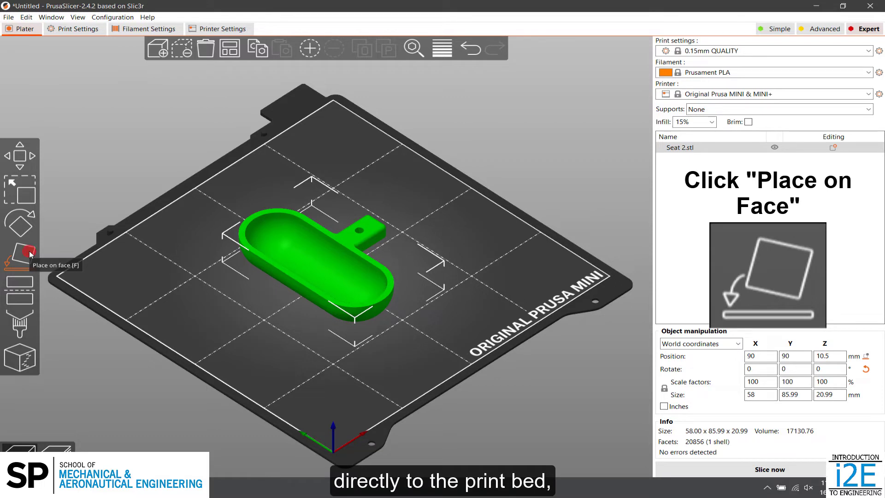
Lay the seat on its large open face with Place on Face so the hollow side points down
{"action": "left_click", "coordinate": [29, 252]}
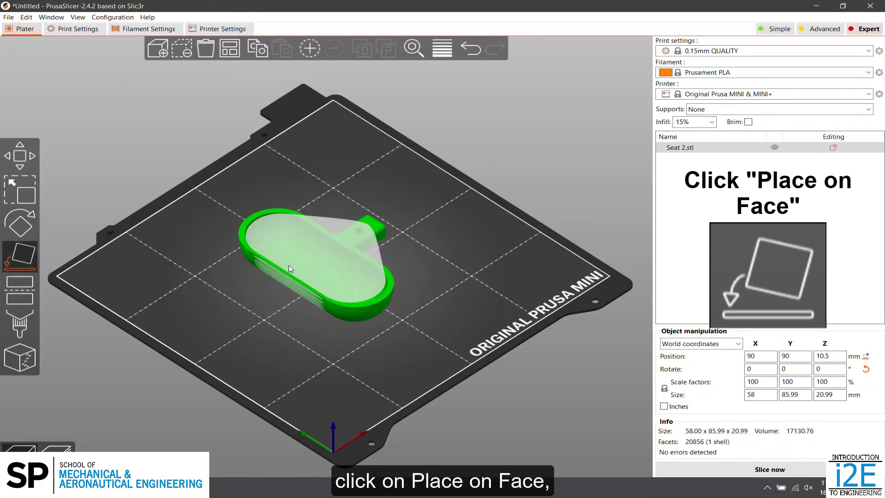
{"action": "left_click", "coordinate": [323, 255]}
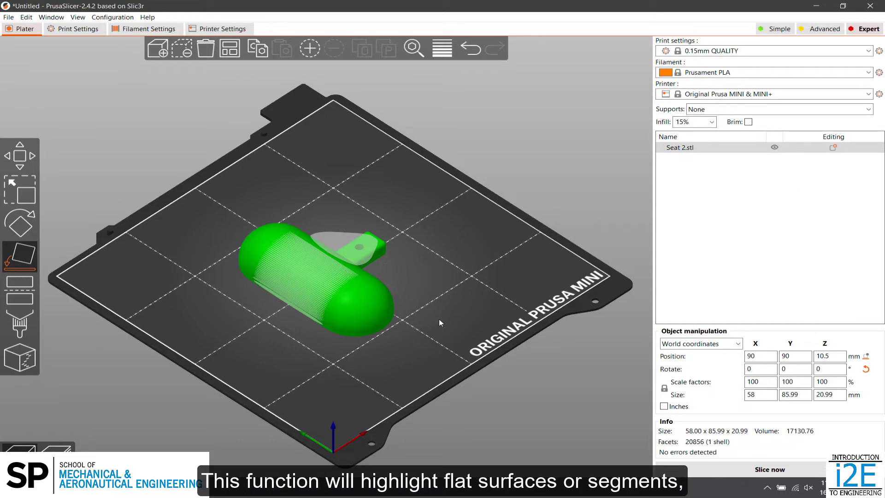
{"action": "left_click", "coordinate": [499, 363]}
{"action": "mouse_move", "coordinate": [498, 364]}
{"action": "left_mouse_down"}
{"action": "mouse_move", "coordinate": [473, 333]}
{"action": "mouse_move", "coordinate": [491, 361]}
{"action": "left_mouse_up"}
{"action": "left_click", "coordinate": [347, 294]}
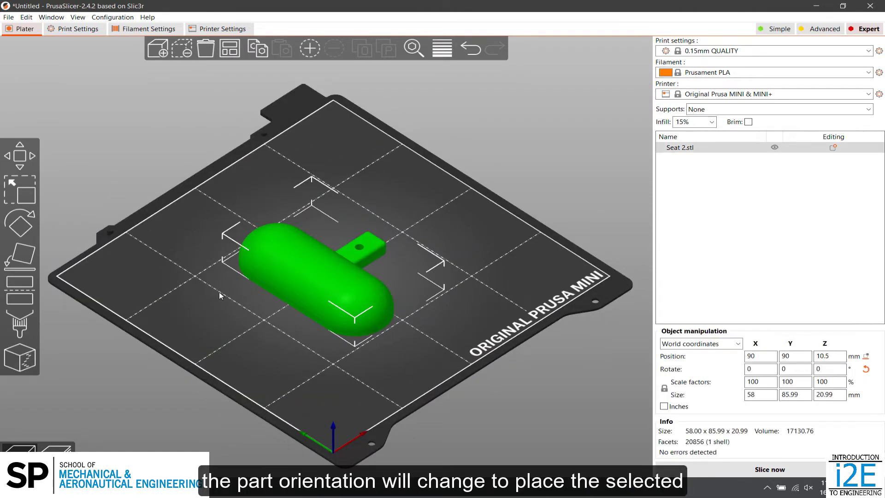
Place the seat on the flat segment spanning its handle and rounded back with Place on Face
{"action": "left_click", "coordinate": [35, 254]}
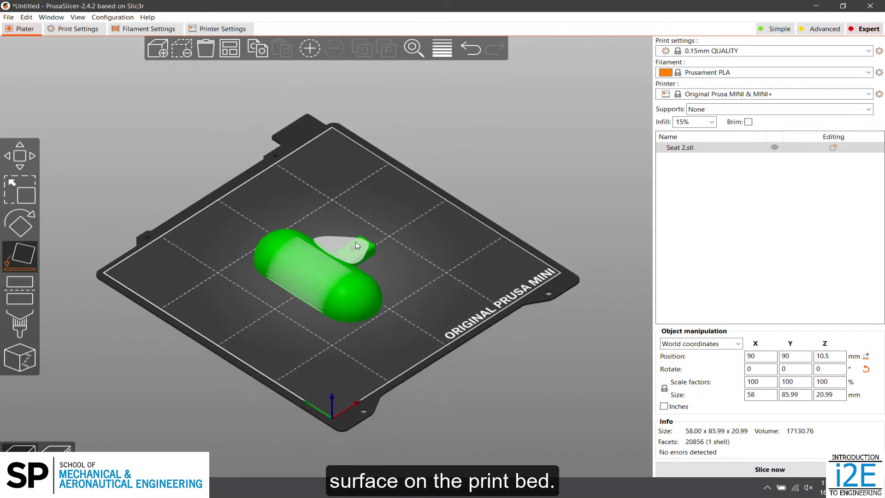
{"action": "scroll", "coordinate": [355, 242], "scroll_direction": "up", "scroll_amount": 5}
{"action": "scroll", "coordinate": [355, 245], "scroll_direction": "up", "scroll_amount": 2}
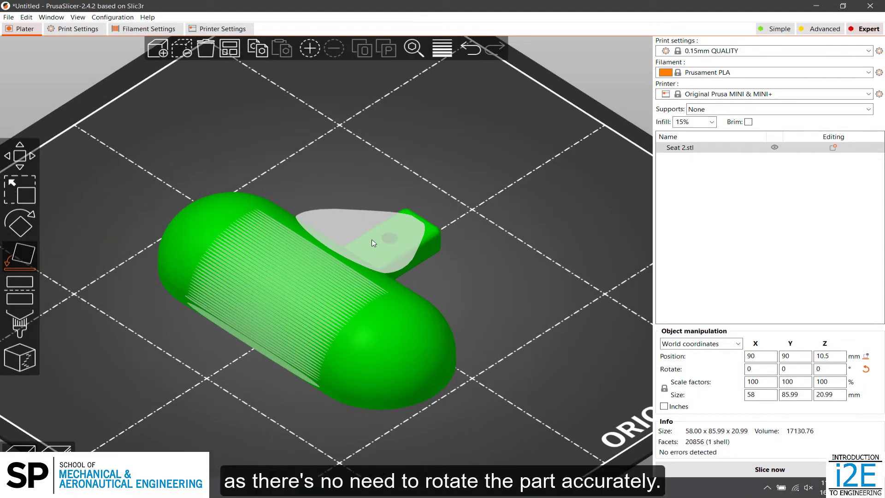
{"action": "left_click", "coordinate": [372, 240]}
{"action": "left_click", "coordinate": [475, 409]}
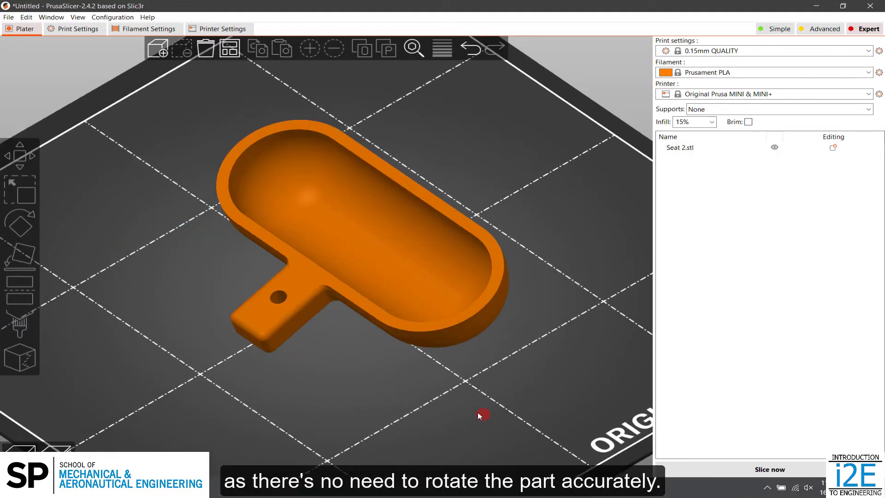
{"action": "mouse_move", "coordinate": [472, 410]}
{"action": "left_mouse_down"}
{"action": "mouse_move", "coordinate": [448, 388]}
{"action": "mouse_move", "coordinate": [472, 402]}
{"action": "left_mouse_up"}
{"action": "left_click", "coordinate": [317, 221]}
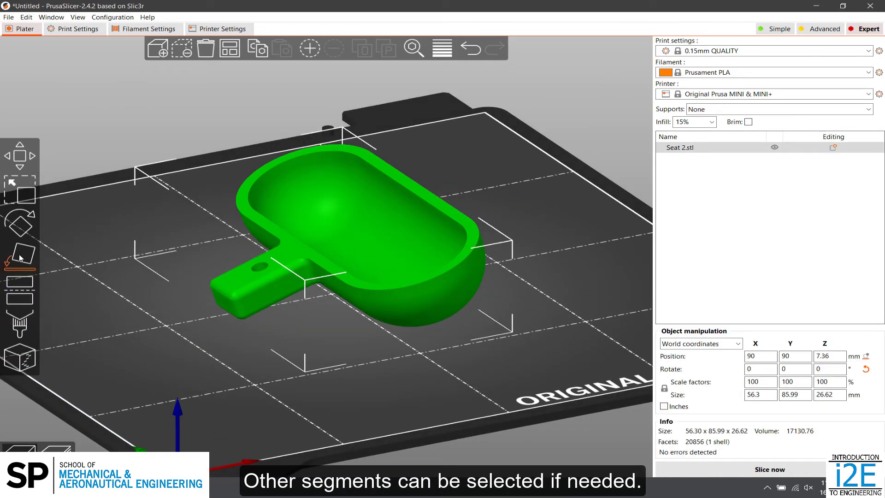
Place the seat's open rim face flat on the print bed again with Place on Face
{"action": "left_click", "coordinate": [18, 253]}
{"action": "left_click_drag", "start_coordinate": [192, 331], "coordinate": [347, 366]}
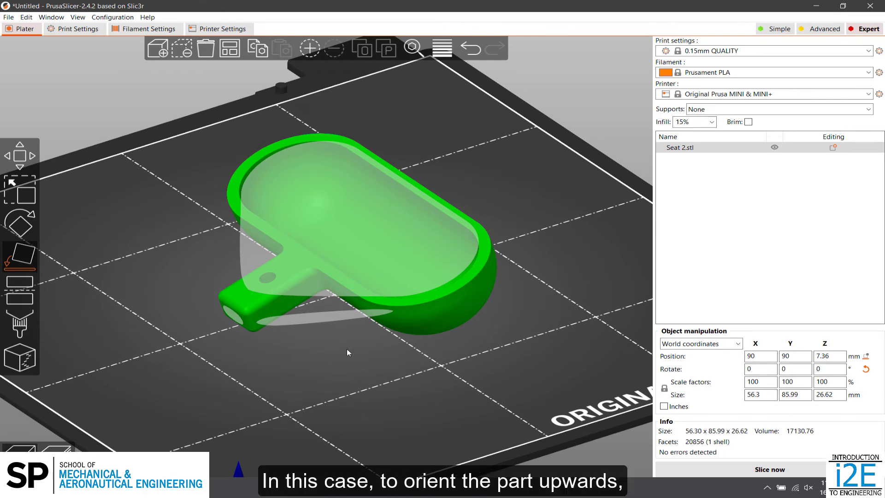
{"action": "left_click", "coordinate": [341, 258]}
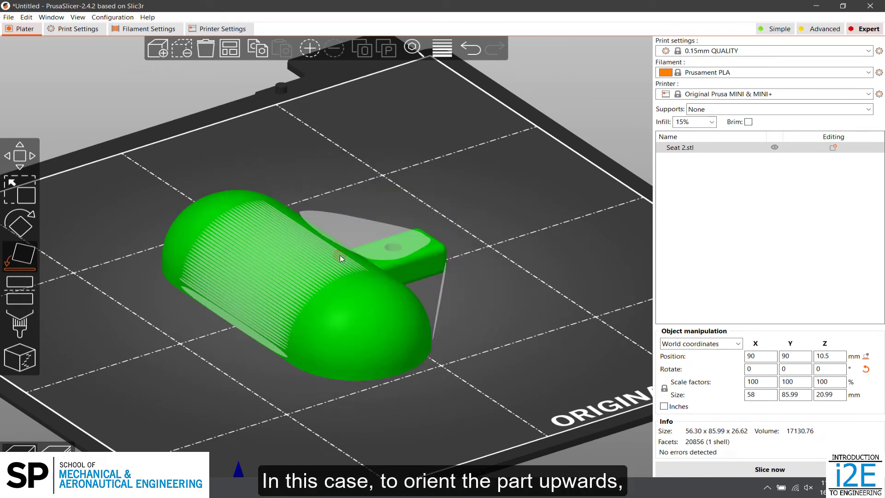
{"action": "left_click", "coordinate": [485, 313]}
{"action": "left_click", "coordinate": [385, 320]}
Rotate the seat 180 degrees about the Y axis so its hollow side faces upward
{"action": "left_click", "coordinate": [30, 220]}
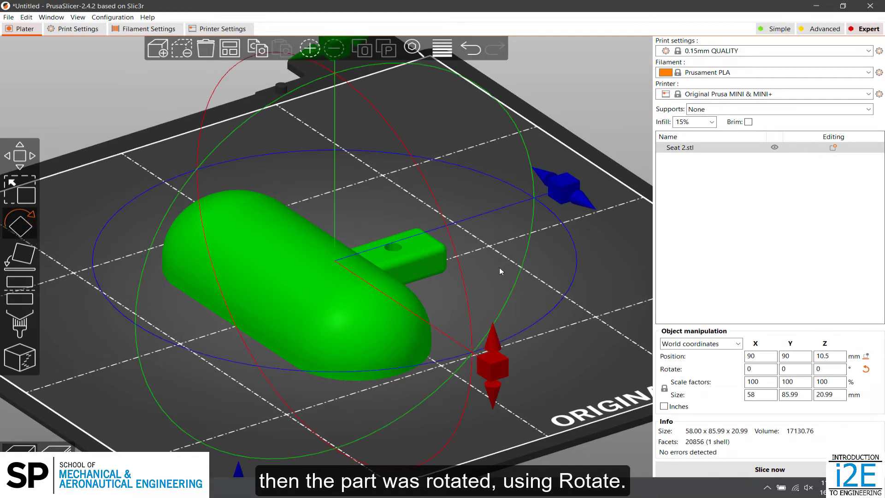
{"action": "scroll", "coordinate": [500, 319], "scroll_direction": "down", "scroll_amount": 5}
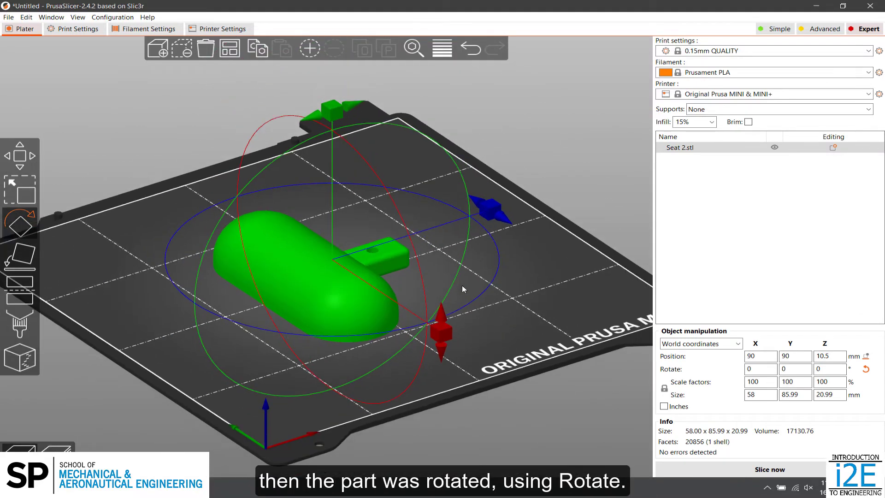
{"action": "left_click_drag", "start_coordinate": [335, 113], "coordinate": [336, 317]}
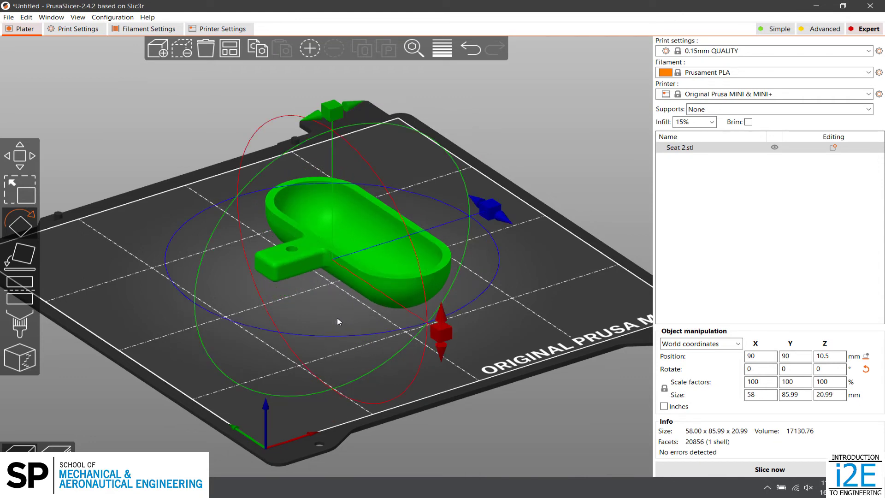
{"action": "left_click", "coordinate": [560, 271]}
{"action": "left_click_drag", "start_coordinate": [559, 271], "coordinate": [514, 295]}
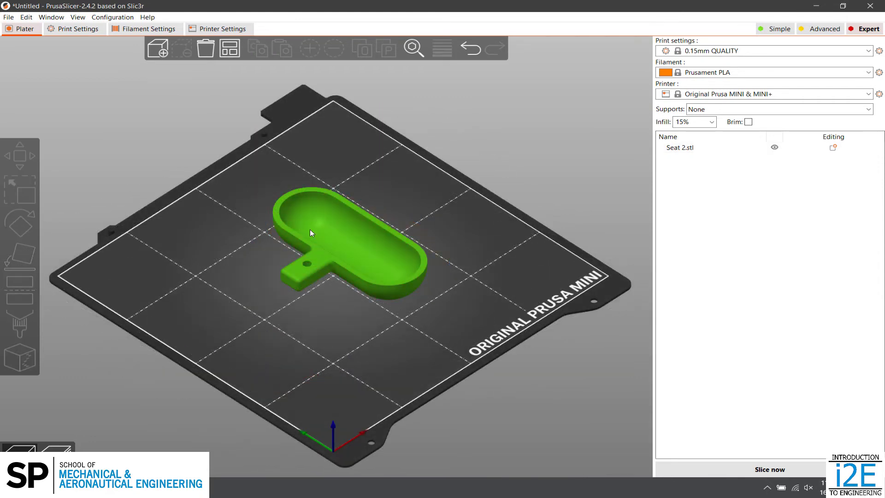
Scale the seat freehand to about 160% in X, 140% in Y and 233% in Z
{"action": "left_click", "coordinate": [333, 248]}
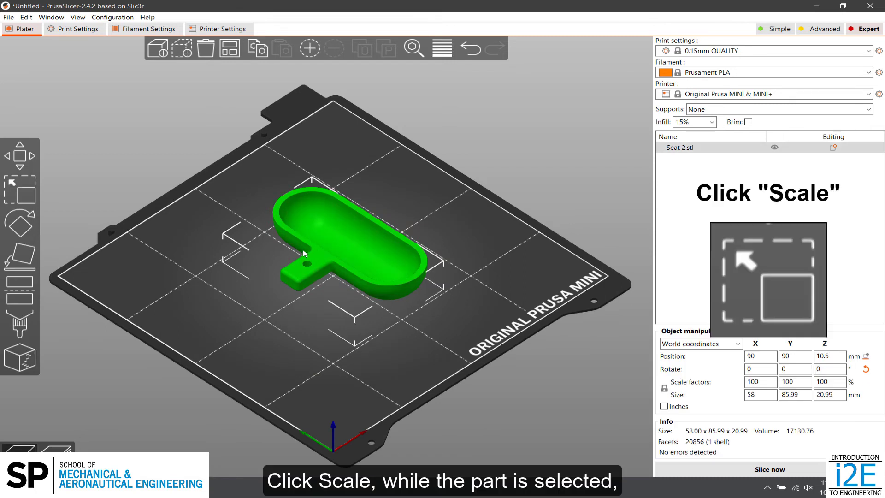
{"action": "left_click", "coordinate": [20, 203]}
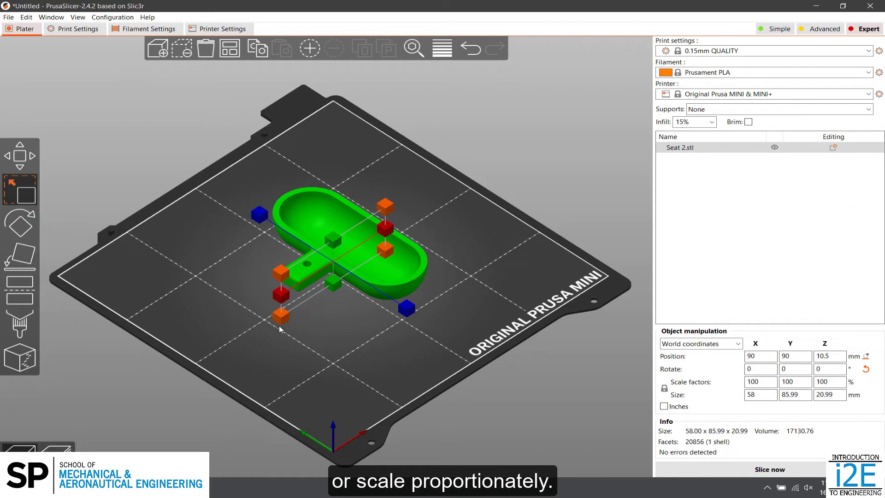
{"action": "left_click_drag", "start_coordinate": [281, 277], "coordinate": [233, 294]}
{"action": "mouse_move", "coordinate": [432, 319]}
{"action": "left_mouse_down"}
{"action": "mouse_move", "coordinate": [463, 351]}
{"action": "mouse_move", "coordinate": [479, 345]}
{"action": "mouse_move", "coordinate": [417, 307]}
{"action": "mouse_move", "coordinate": [431, 317]}
{"action": "left_mouse_up"}
{"action": "left_click_drag", "start_coordinate": [330, 230], "coordinate": [323, 191]}
{"action": "mouse_move", "coordinate": [257, 289]}
{"action": "left_mouse_down"}
{"action": "mouse_move", "coordinate": [223, 310]}
{"action": "mouse_move", "coordinate": [246, 301]}
{"action": "left_mouse_up"}
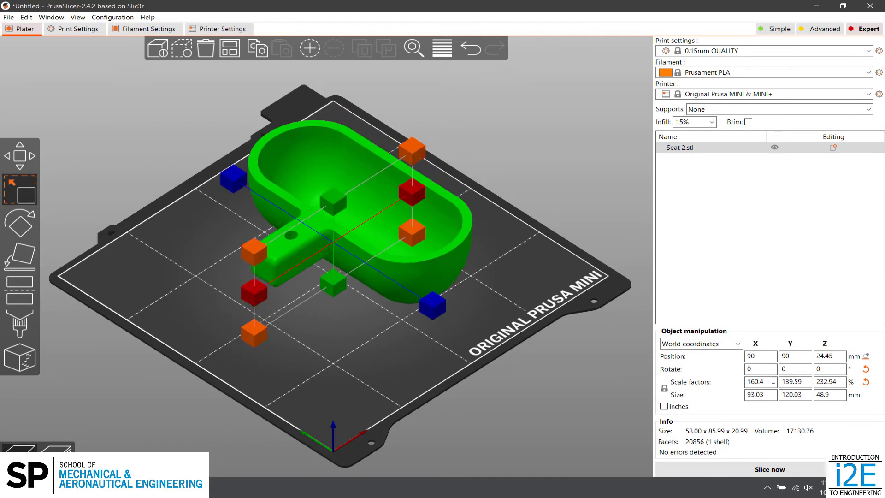
Reset the seat's scale to 100% on all axes and leave the Scale tool
{"action": "left_click", "coordinate": [857, 374]}
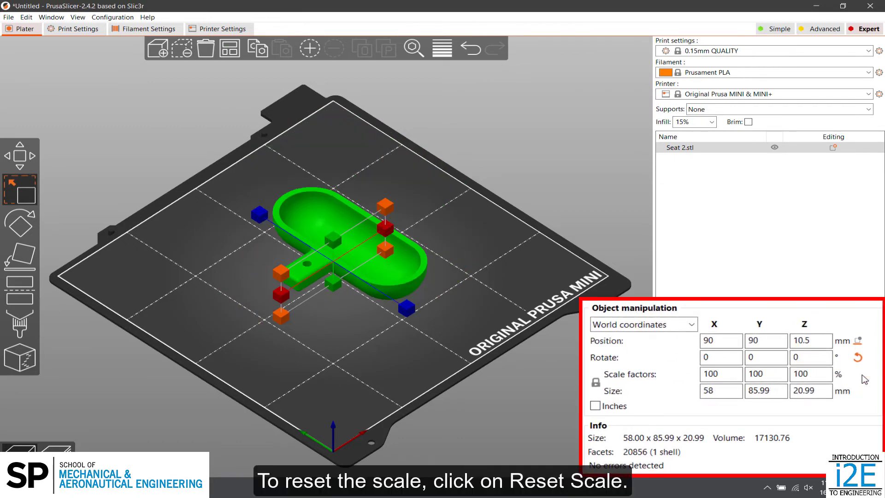
{"action": "left_click", "coordinate": [441, 313]}
{"action": "left_click", "coordinate": [405, 285]}
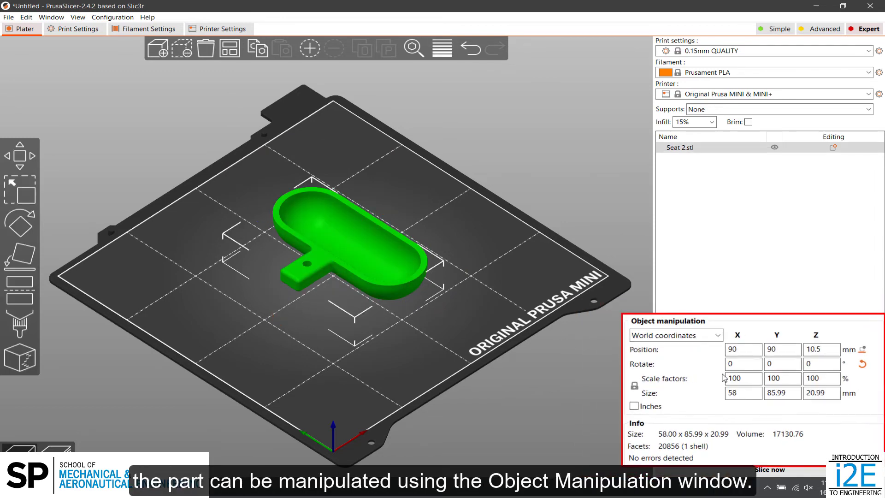
Examine the seat's X, Y and Z position, rotation, scale factor and size settings, including the uniform scaling lock
{"action": "left_click", "coordinate": [737, 346]}
{"action": "left_click", "coordinate": [778, 347]}
{"action": "left_click", "coordinate": [812, 341]}
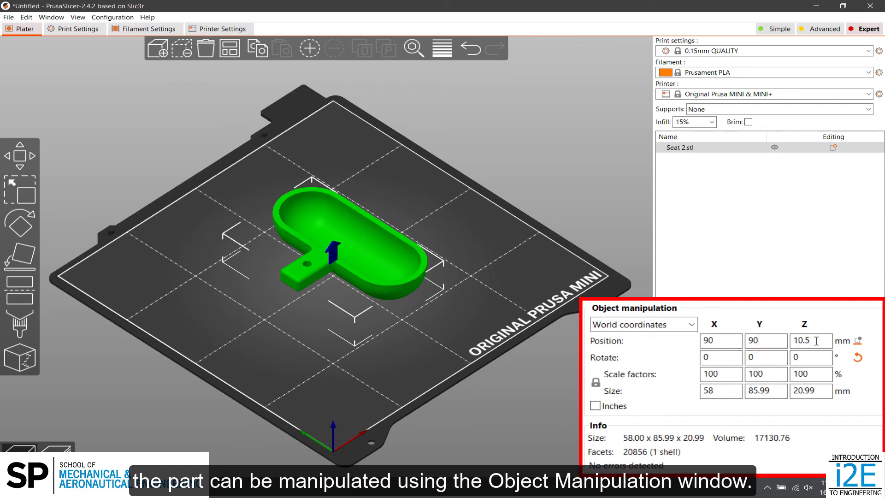
{"action": "left_click", "coordinate": [727, 355]}
{"action": "left_click", "coordinate": [766, 358]}
{"action": "left_click", "coordinate": [807, 358]}
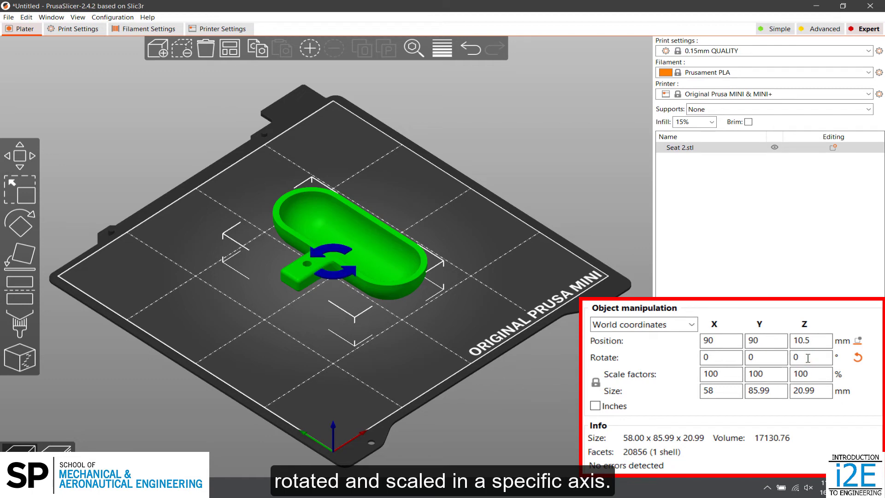
{"action": "left_click", "coordinate": [717, 375]}
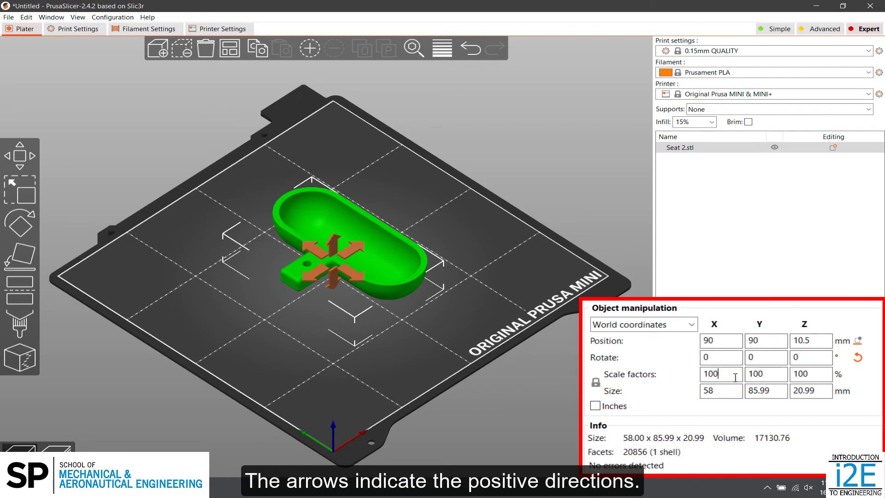
{"action": "left_click", "coordinate": [784, 373]}
{"action": "left_click", "coordinate": [809, 373]}
{"action": "left_click", "coordinate": [716, 390]}
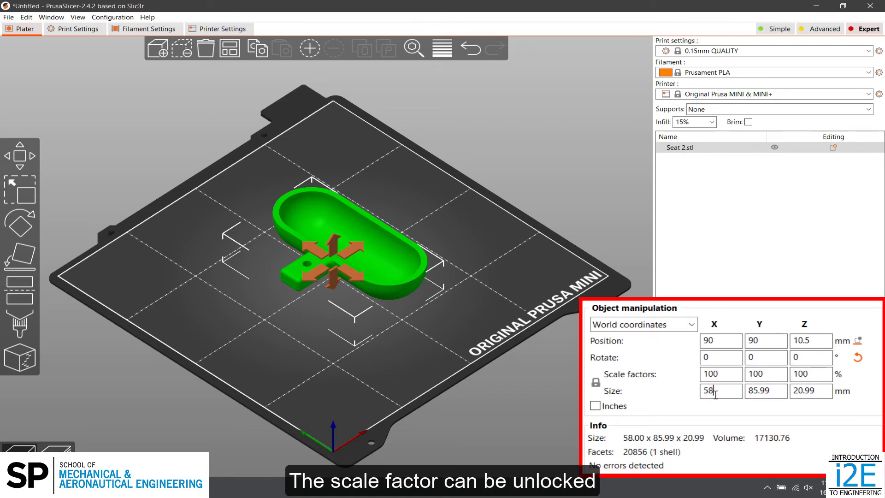
{"action": "left_click", "coordinate": [595, 382]}
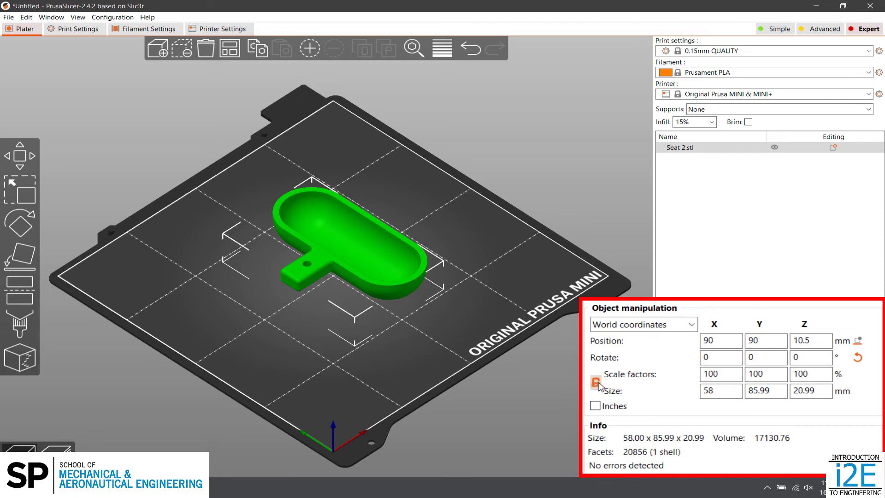
{"action": "left_click", "coordinate": [725, 389]}
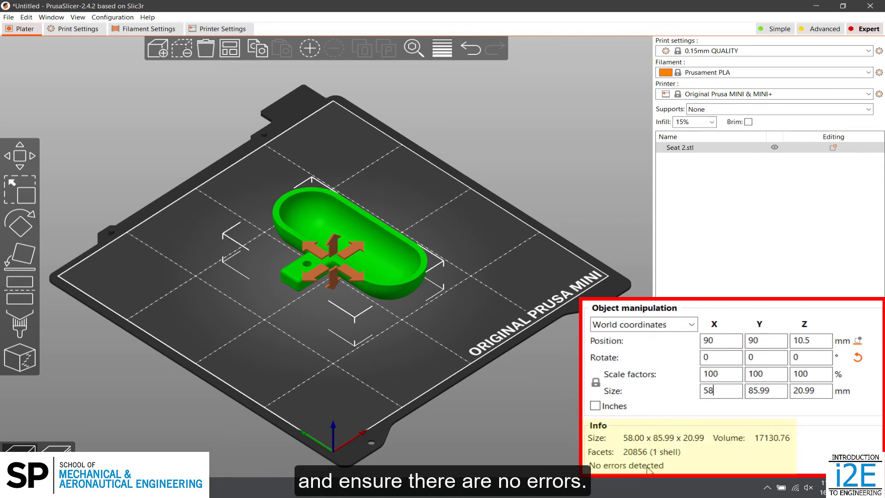
Clear the selection and reselect the seat for the Cut tool
{"action": "left_click", "coordinate": [530, 290]}
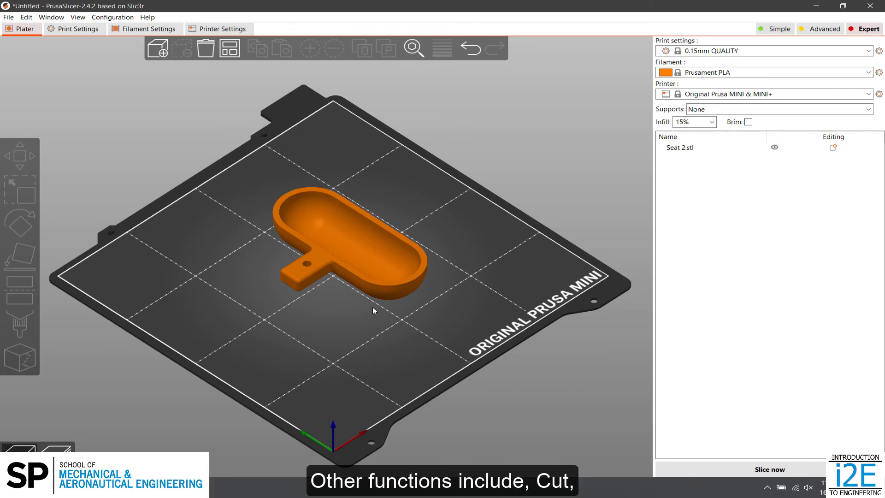
{"action": "left_click", "coordinate": [339, 272]}
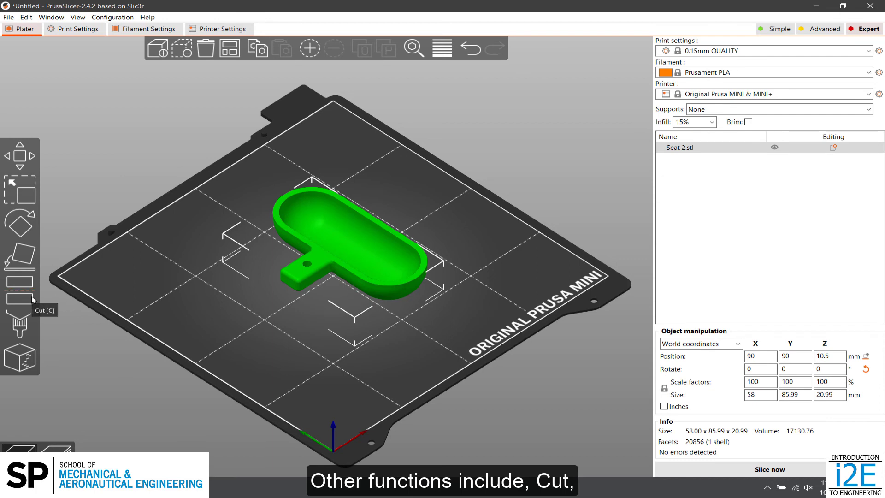